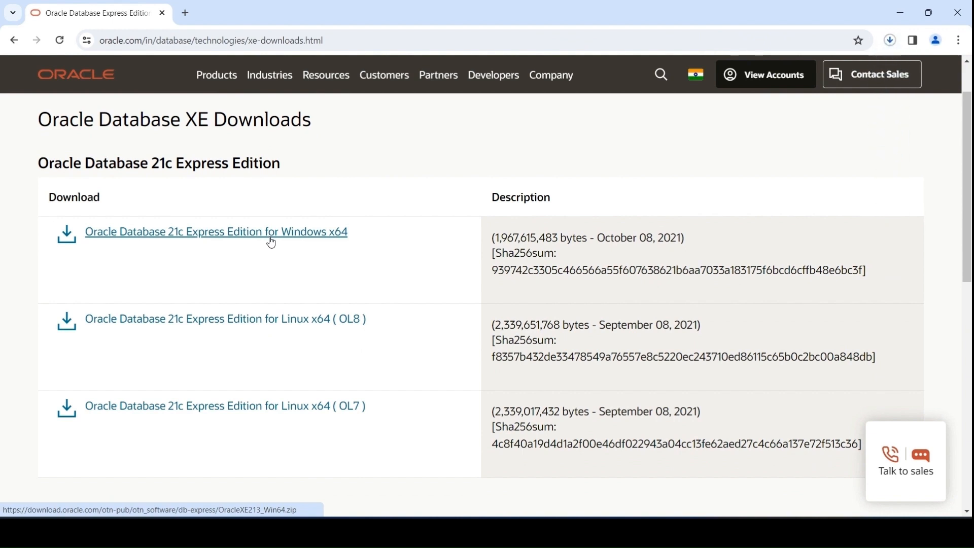
# Step: Download Oracle Database 21c Express Edition for Windows x64 and search the web in a new tab for "download oracle sql developer 21c"
pyautogui.scroll(1, 273, 243)
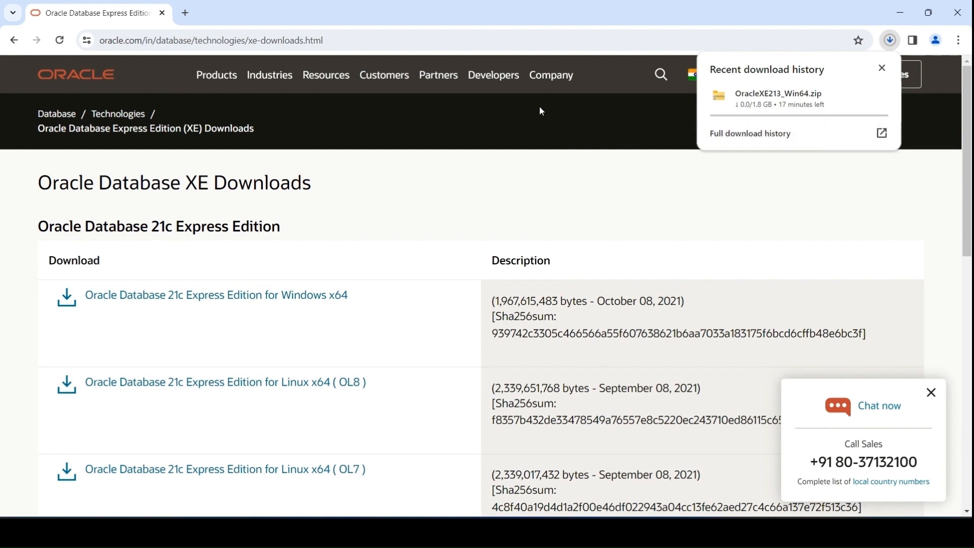
pyautogui.click(185, 13)
pyautogui.write('do')
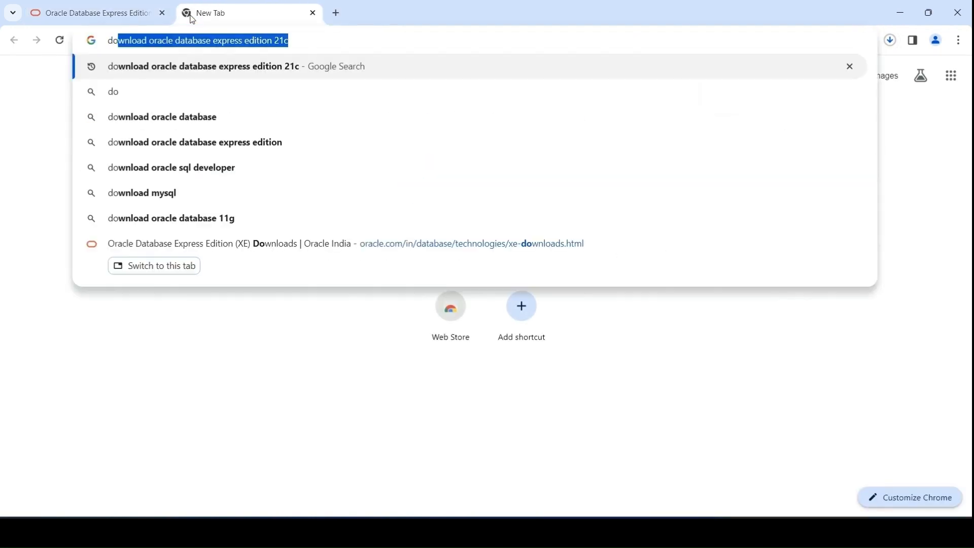
pyautogui.write('wnload oracle s')
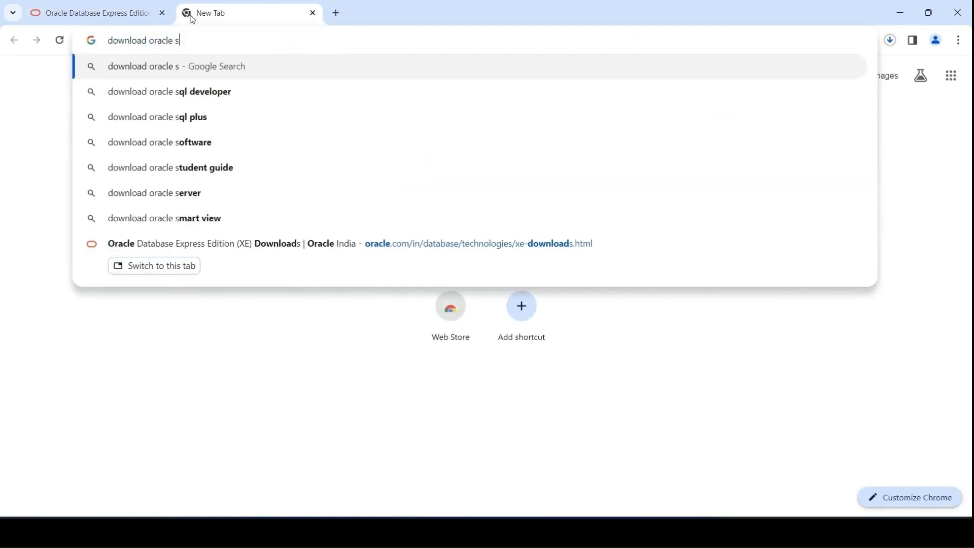
pyautogui.write('ql developer 21c')
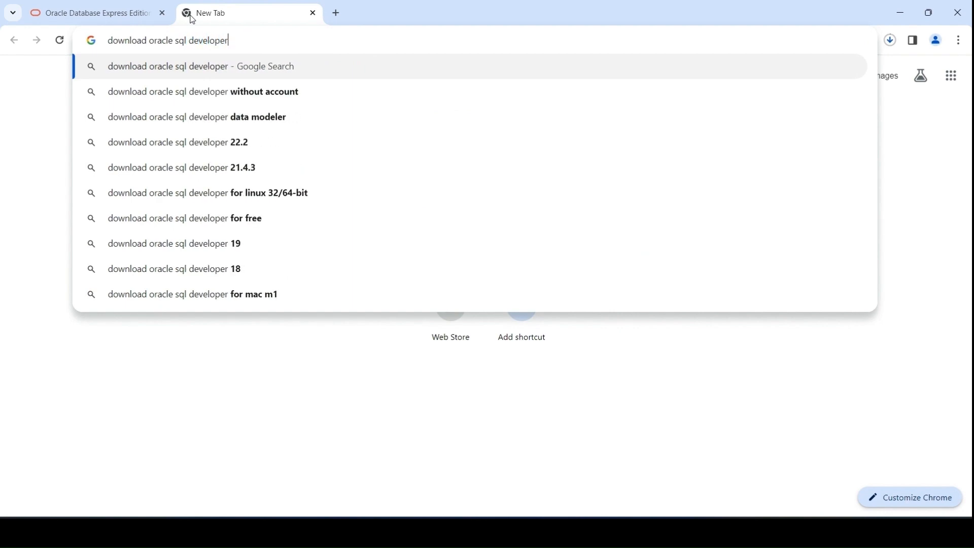
pyautogui.press('Return')
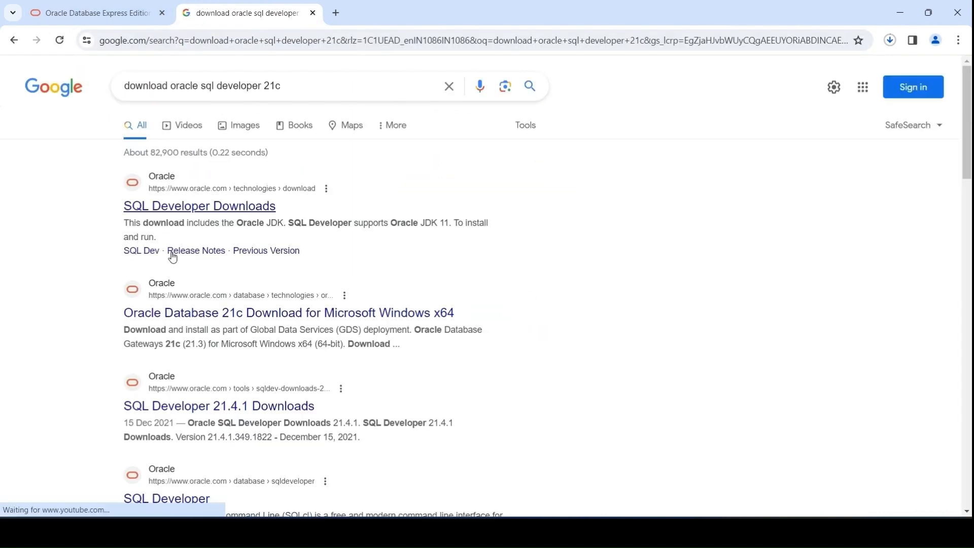
# Step: Open the SQL Developer 21.4.1 Downloads page from the search results
pyautogui.scroll(-1, 219, 330)
pyautogui.scroll(-1, 221, 333)
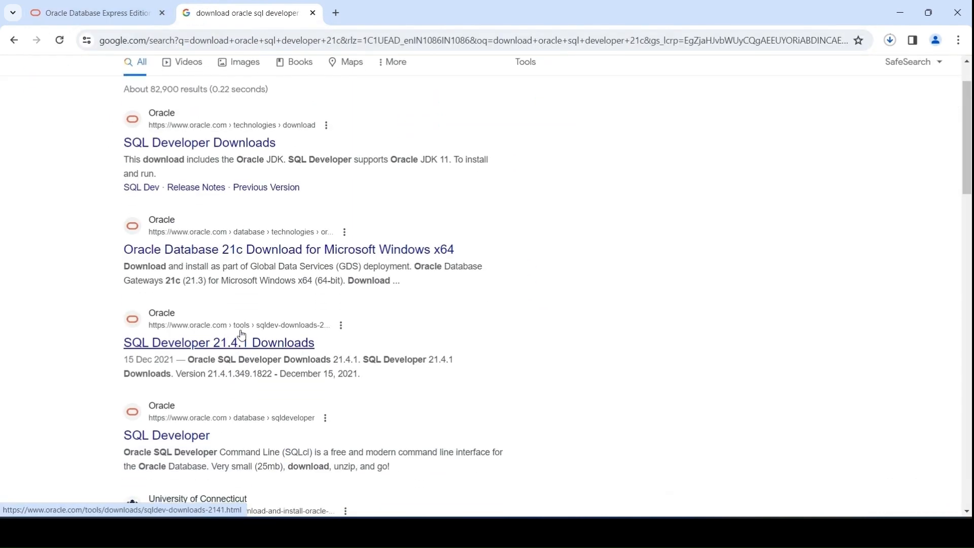
pyautogui.click(207, 349)
# Step: Request the SQL Developer download for Windows 64-bit with JDK 8 included, accepting the Oracle License Agreement
pyautogui.scroll(-3, 223, 289)
pyautogui.scroll(1, 221, 234)
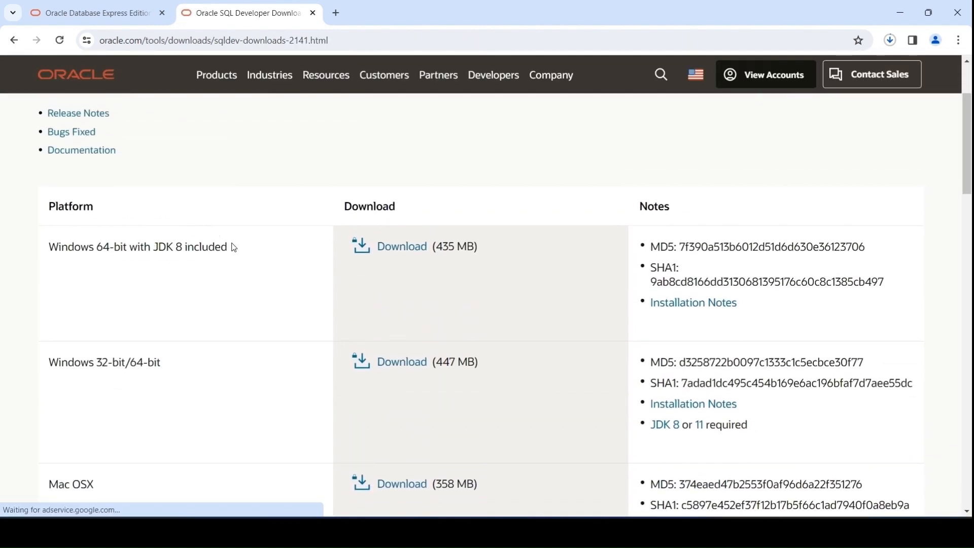
pyautogui.scroll(2, 234, 248)
pyautogui.scroll(-2, 193, 198)
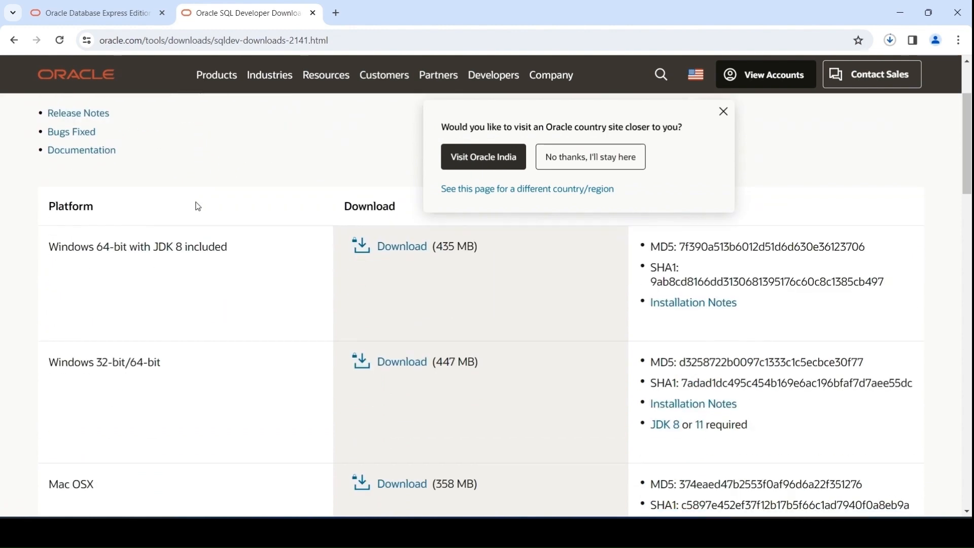
pyautogui.click(386, 247)
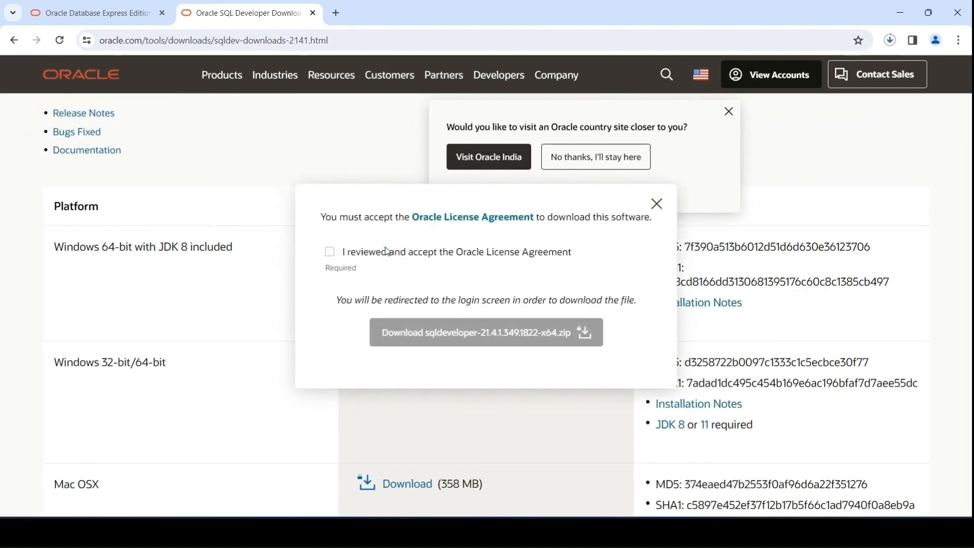
pyautogui.click(341, 255)
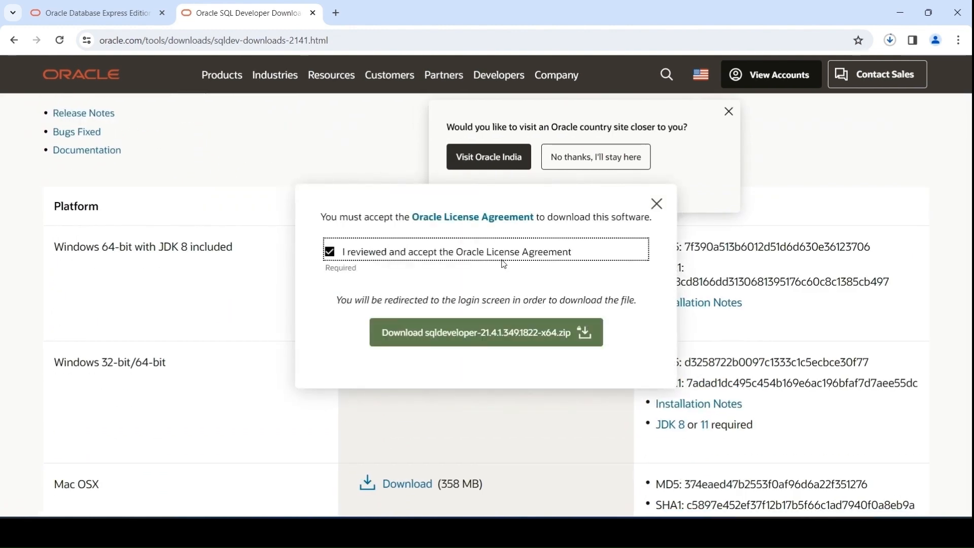
pyautogui.click(493, 335)
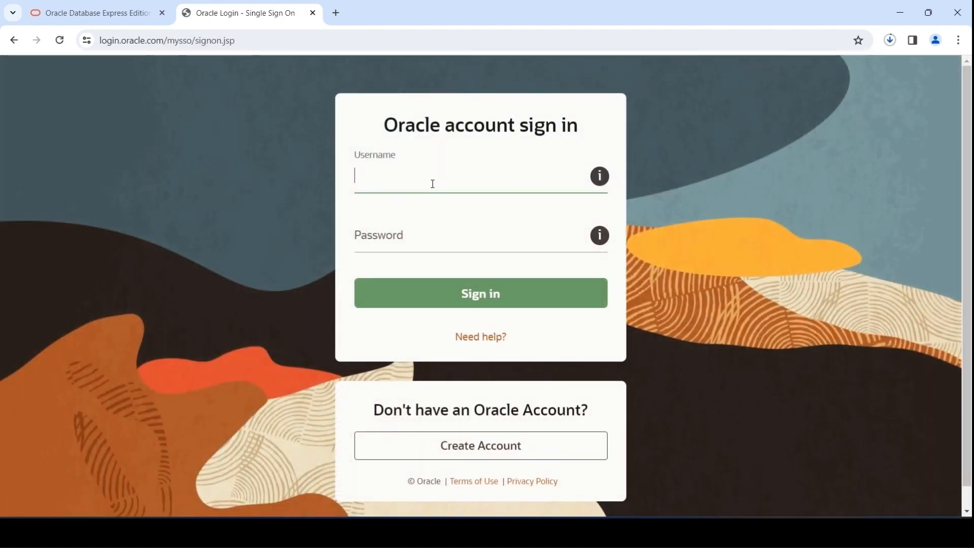
# Step: Open the Oracle account creation page and examine the fields required for registration
pyautogui.scroll(-1, 487, 325)
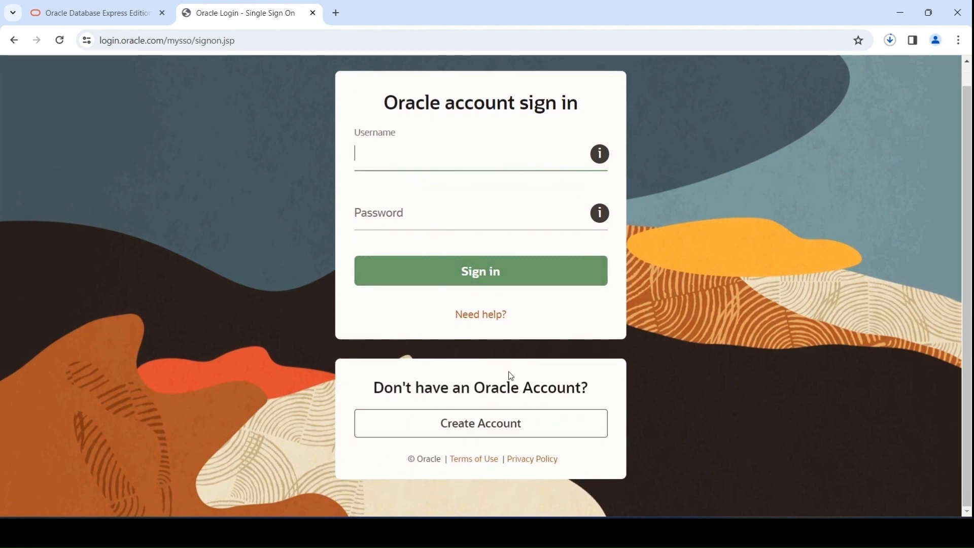
pyautogui.click(492, 423)
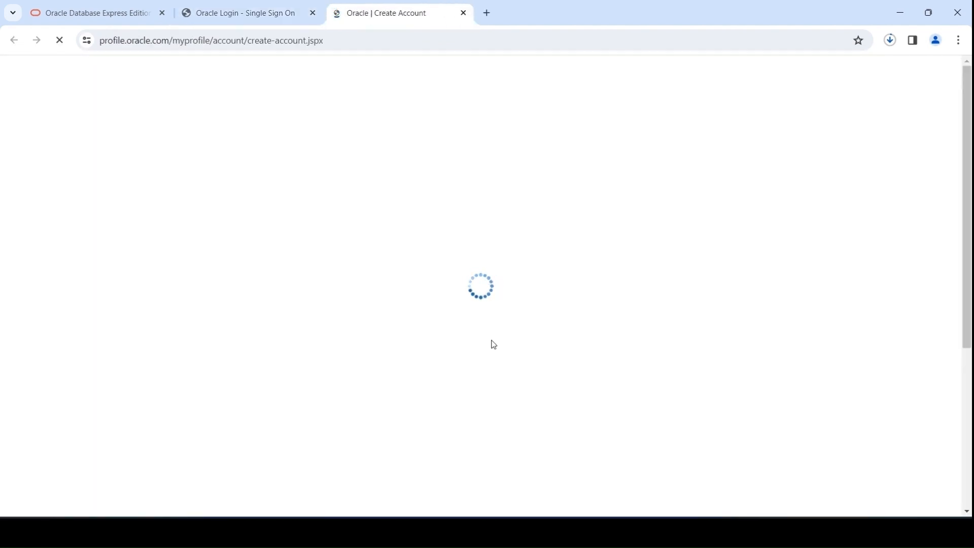
pyautogui.scroll(-5, 464, 309)
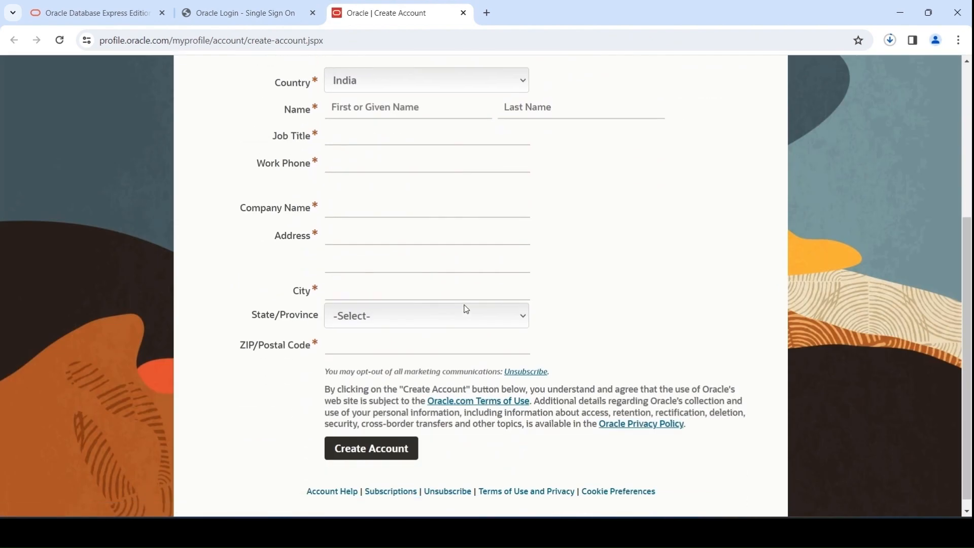
pyautogui.scroll(5, 457, 322)
pyautogui.scroll(-5, 457, 322)
pyautogui.scroll(2, 391, 434)
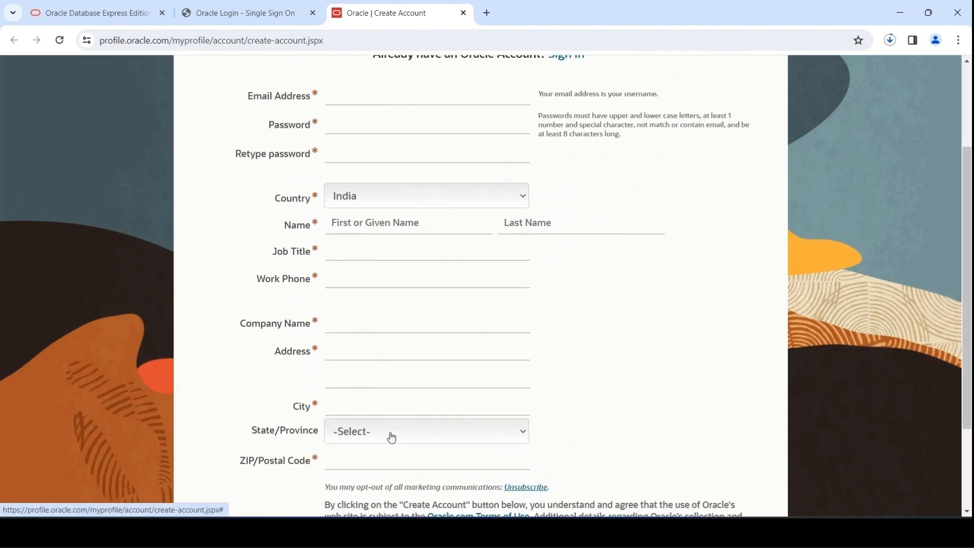
pyautogui.scroll(-2, 388, 438)
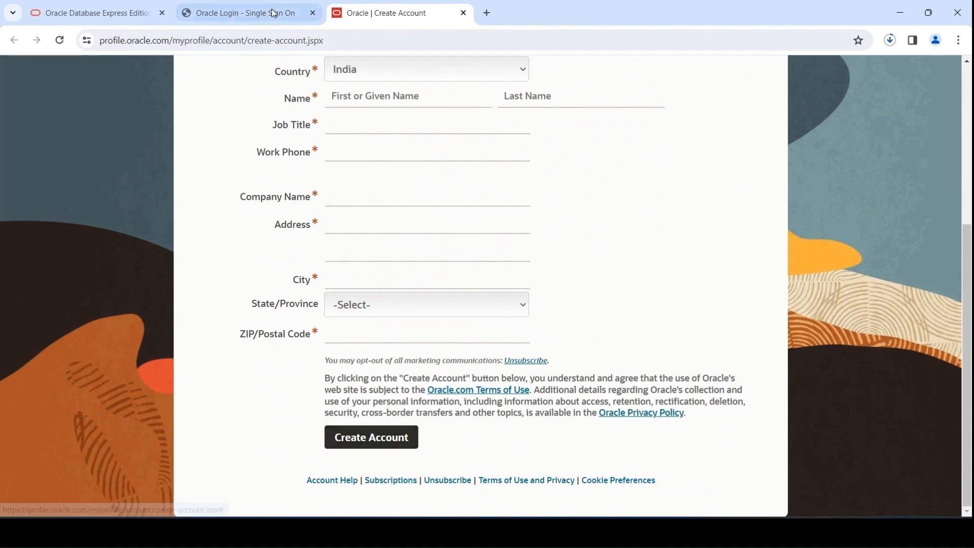
# Step: Sign in to Oracle with the account e-mail and password, and decline saving the password in the browser
pyautogui.click(238, 13)
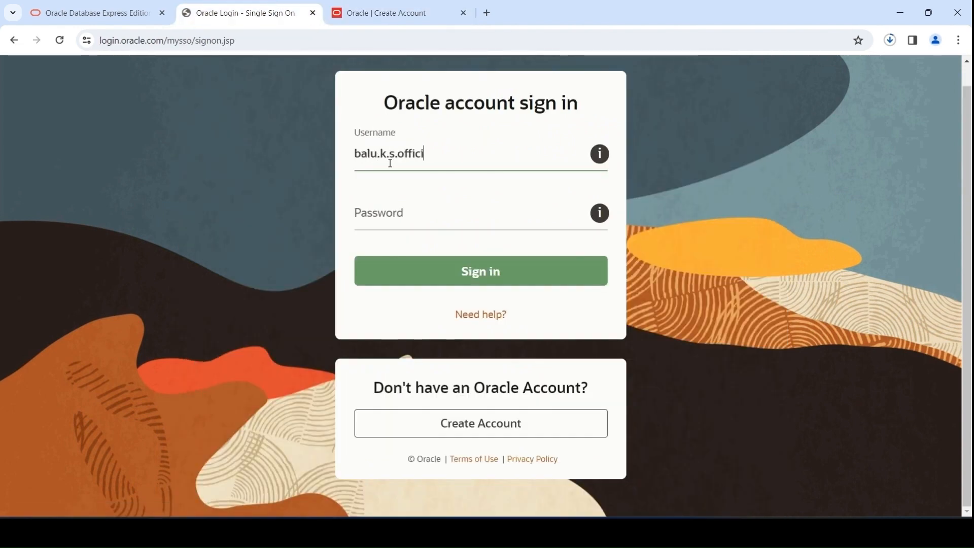
pyautogui.write('@gmail.com')
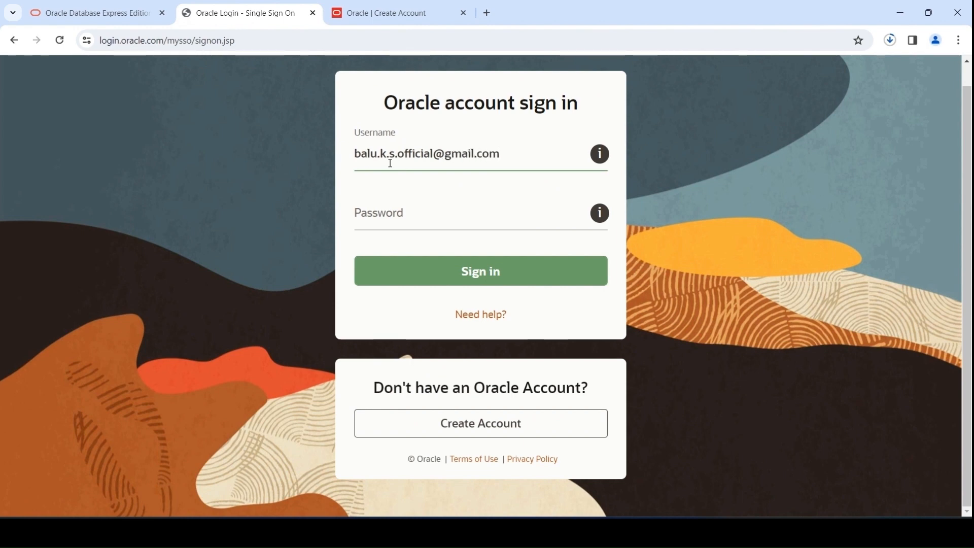
pyautogui.click(397, 199)
pyautogui.write('•••••••••')
pyautogui.click(417, 265)
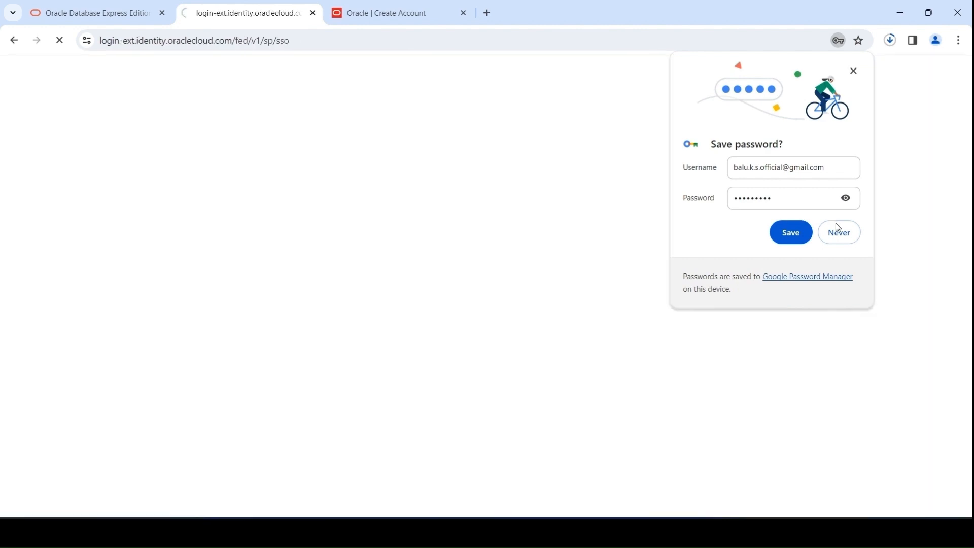
pyautogui.click(837, 230)
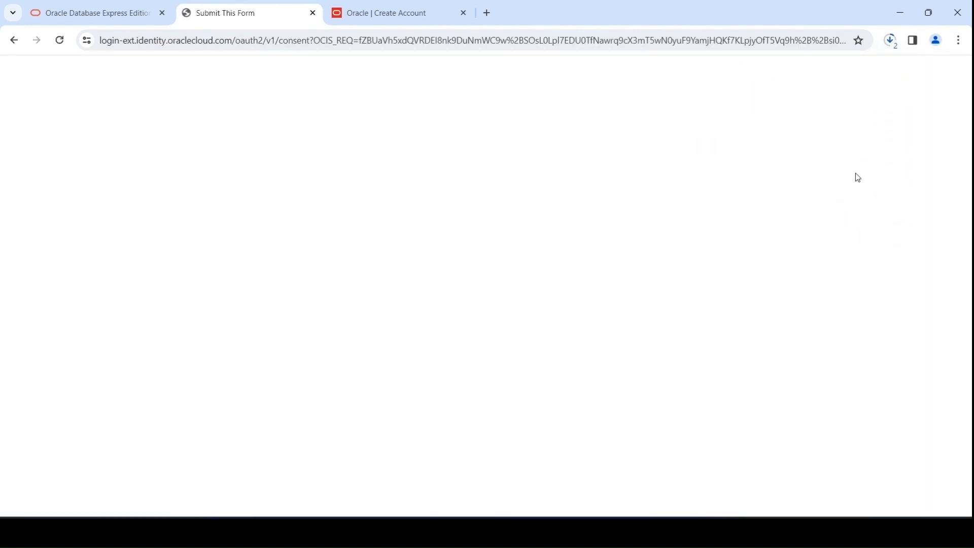
# Step: Check the recent download history for the SQL Developer and Oracle XE archives
pyautogui.click(893, 44)
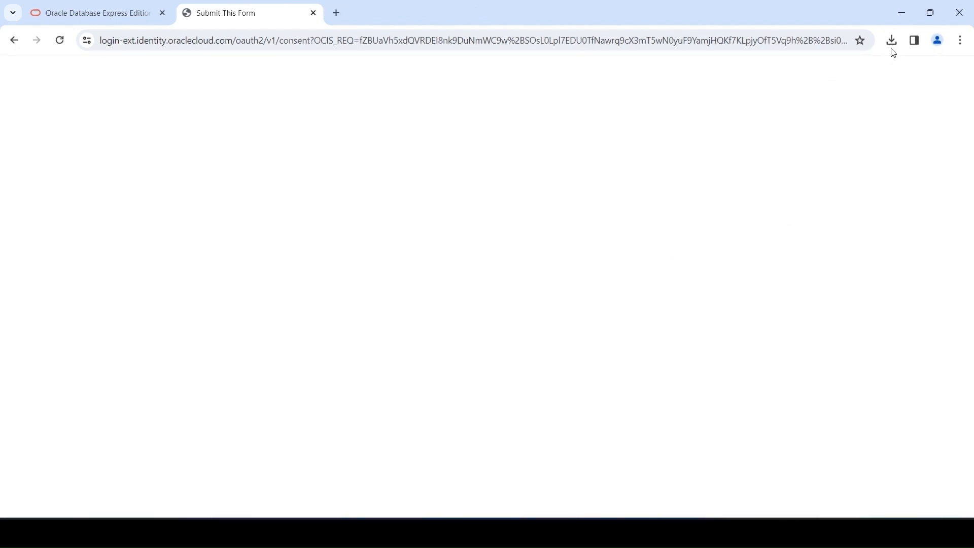
pyautogui.click(891, 45)
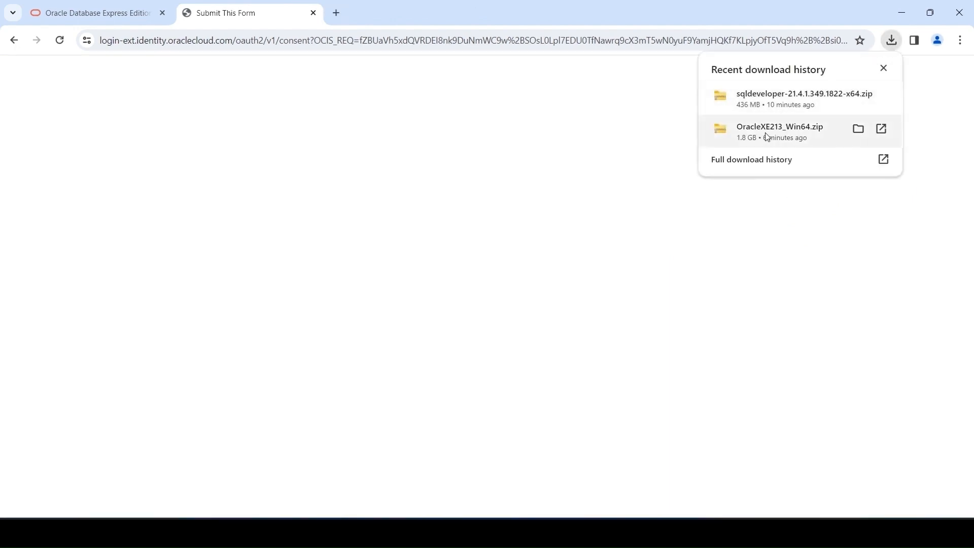
# Step: In File Explorer, move the OracleXE213_Win64 and sqldeveloper-21.4.1.349.1822-x64 archives from Downloads to the oracle folder on Local Disk (C:)
pyautogui.click(557, 533)
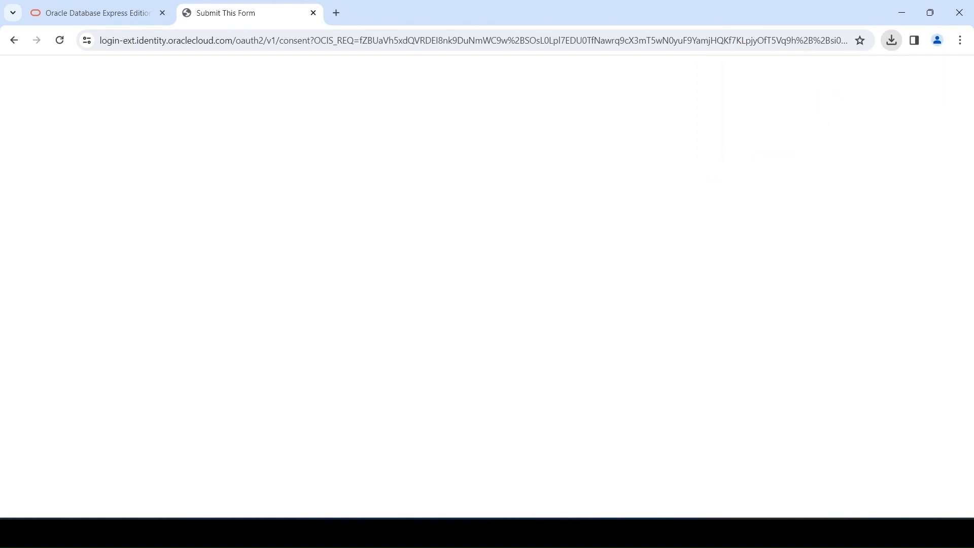
pyautogui.click(56, 211)
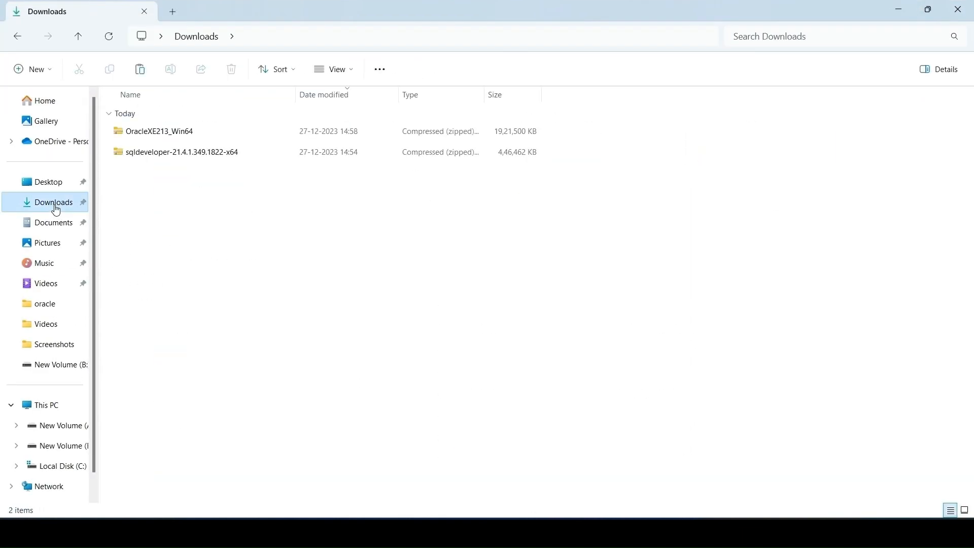
pyautogui.click(160, 133)
pyautogui.click(159, 134)
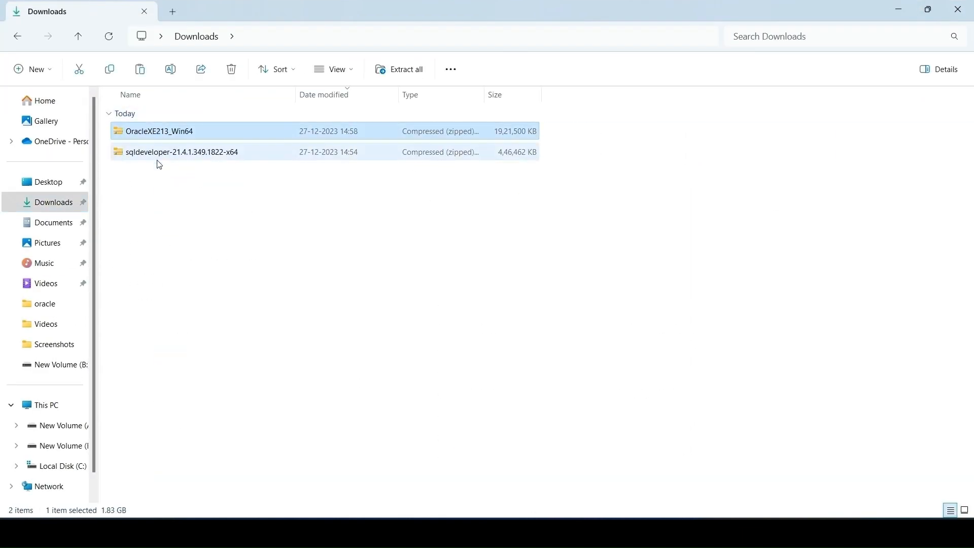
pyautogui.keyDown('ctrl'); pyautogui.click(159, 158); pyautogui.keyUp('ctrl')
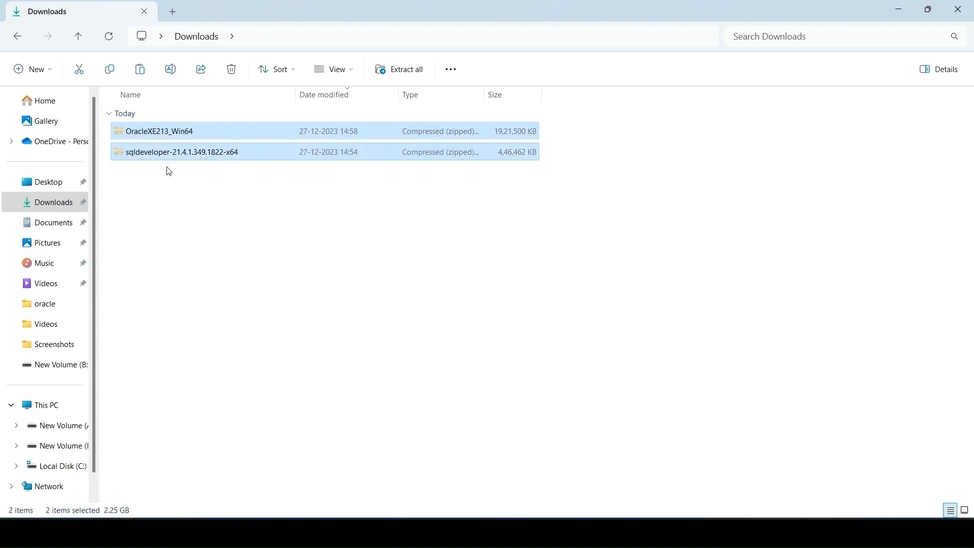
pyautogui.click(66, 465)
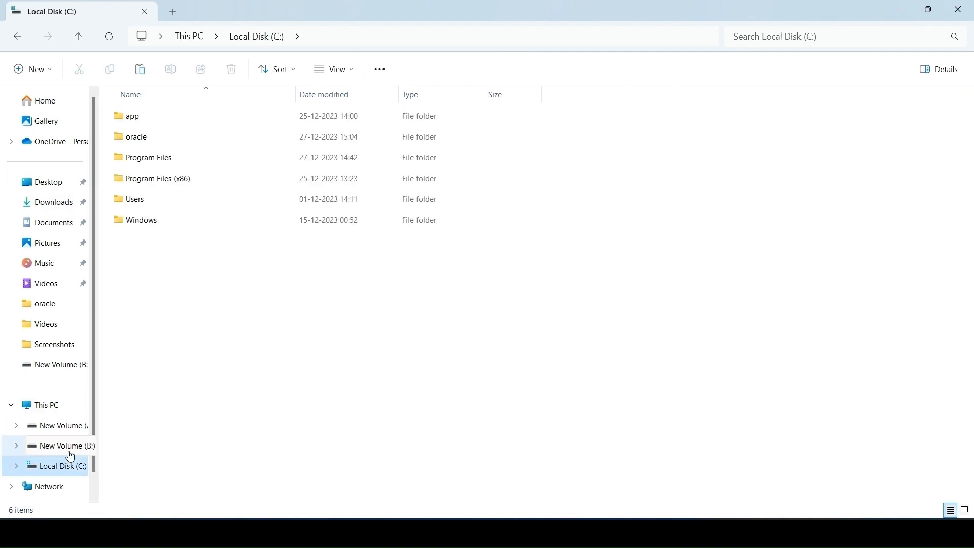
pyautogui.doubleClick(157, 137)
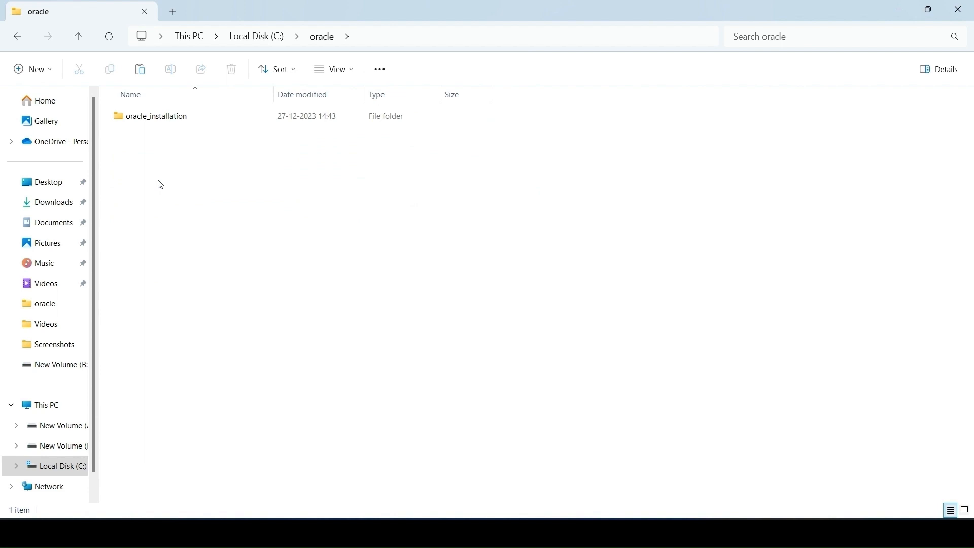
pyautogui.hotkey('ctrl', 'v')
pyautogui.click(178, 207)
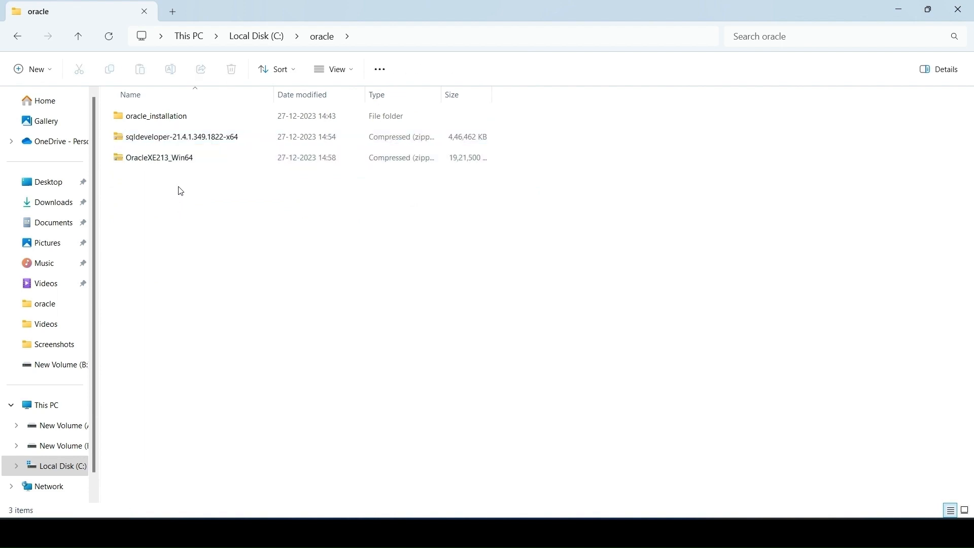
# Step: Extract the sqldeveloper-21.4.1.349.1822-x64 archive with WinRAR into a folder of the same name
pyautogui.click(189, 137)
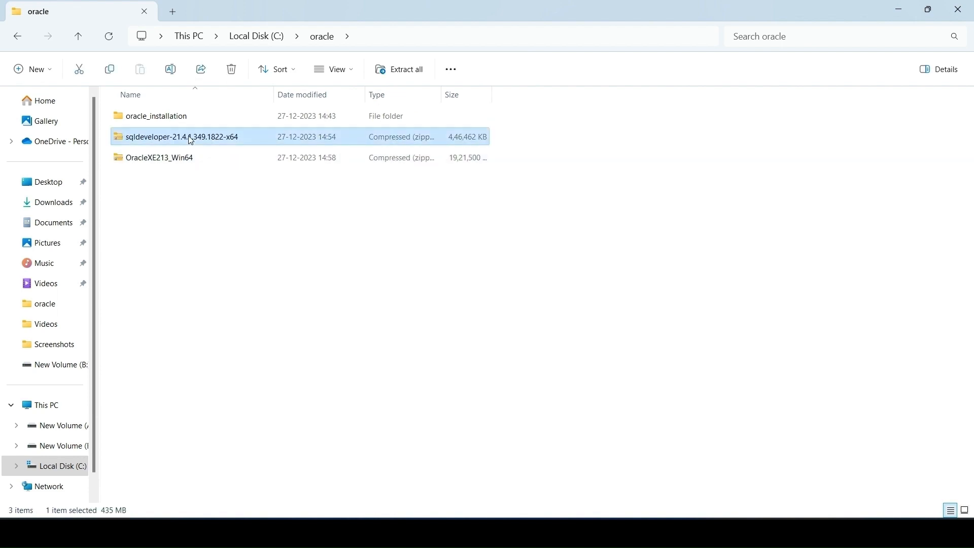
pyautogui.rightClick(188, 137)
pyautogui.moveTo(256, 409)
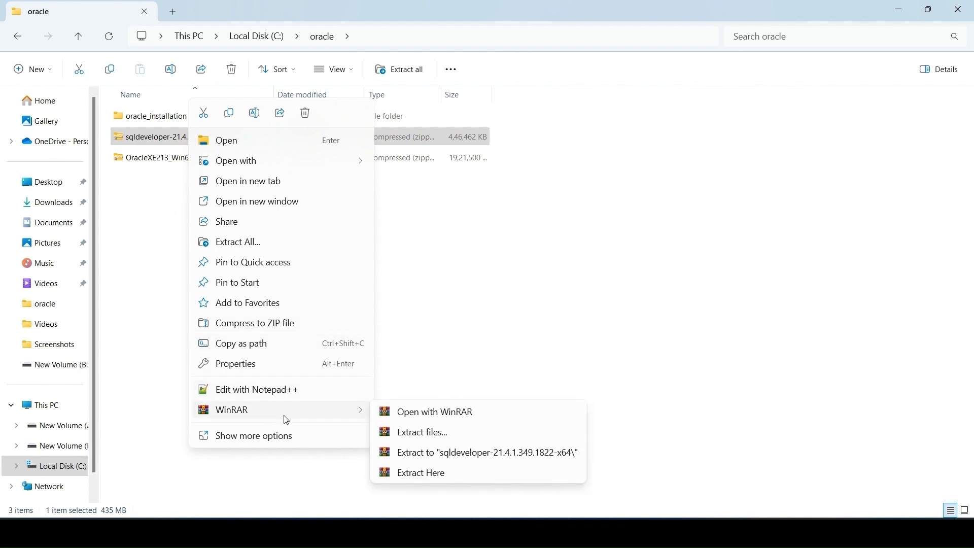
pyautogui.click(414, 453)
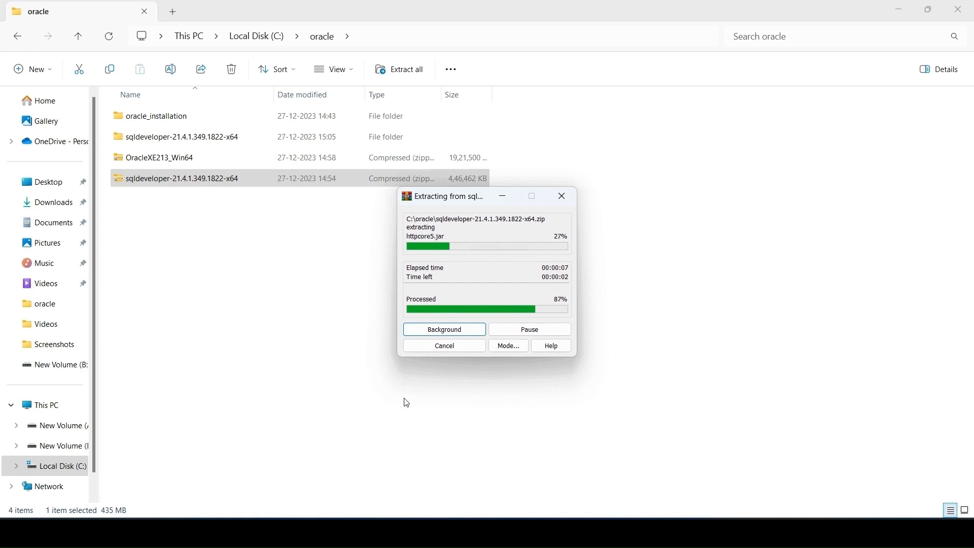
pyautogui.click(338, 297)
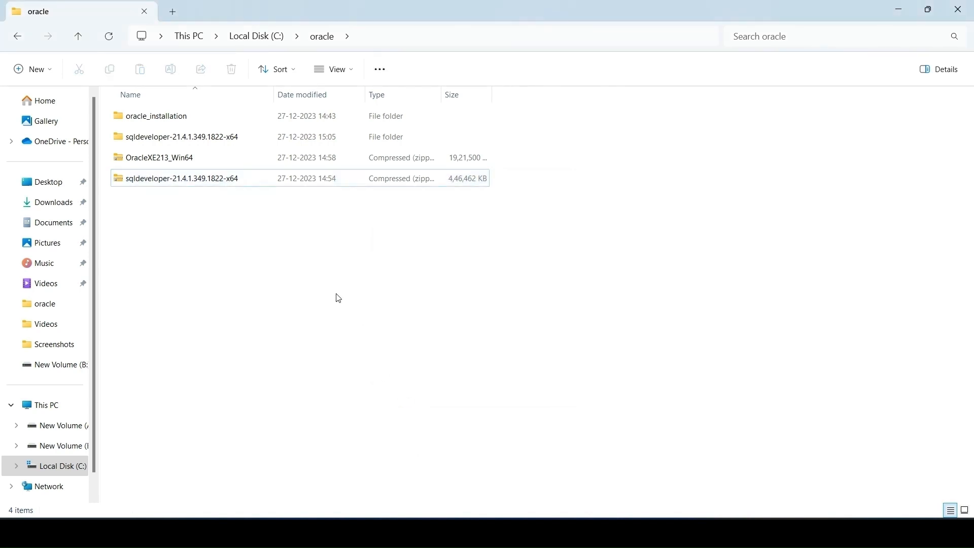
# Step: Extract the OracleXE213_Win64 archive with WinRAR into a folder of the same name
pyautogui.rightClick(195, 153)
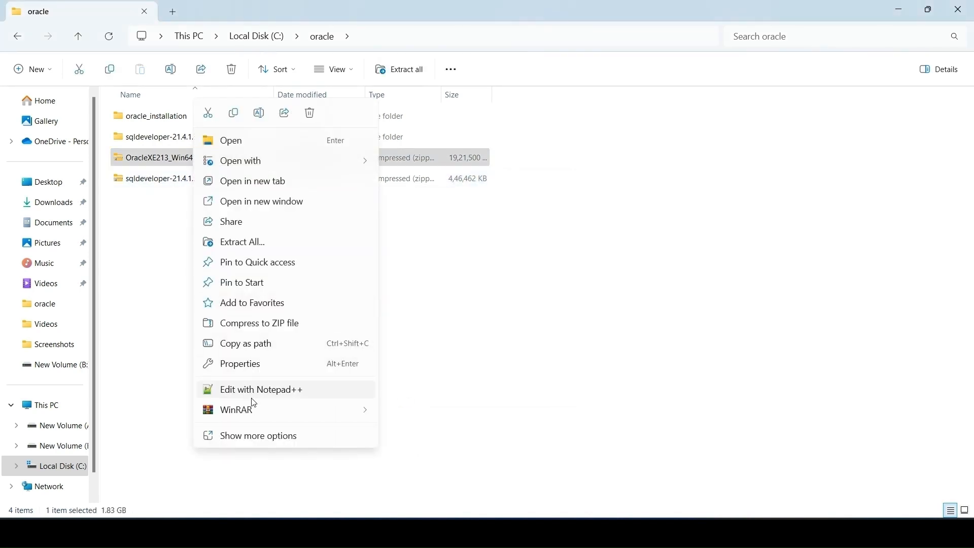
pyautogui.moveTo(335, 419)
pyautogui.click(422, 452)
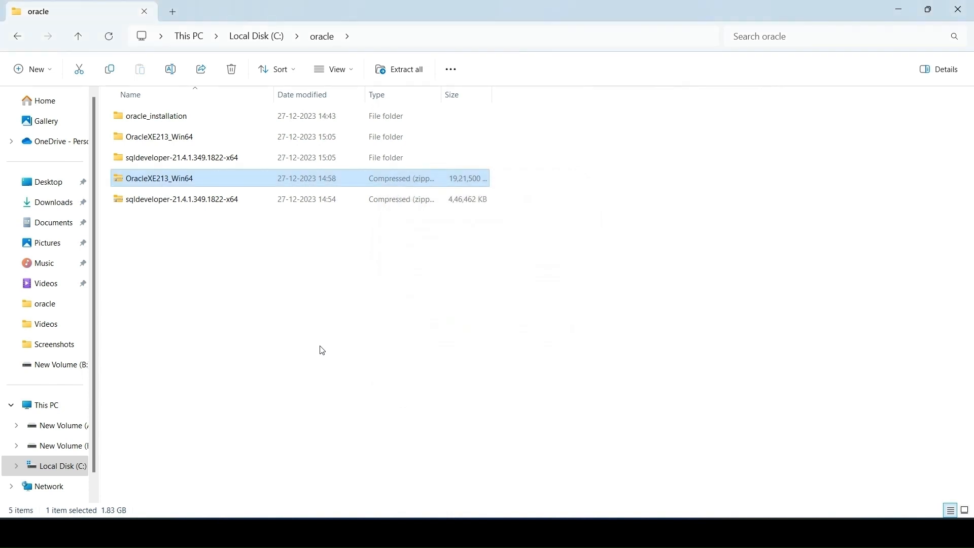
# Step: Delete the OracleXE213_Win64 and sqldeveloper-21.4.1.349.1822-x64 zip archives from the oracle folder, keeping the extracted folders
pyautogui.click(323, 352)
pyautogui.click(196, 178)
pyautogui.keyDown('ctrl'); pyautogui.click(202, 200); pyautogui.keyUp('ctrl')
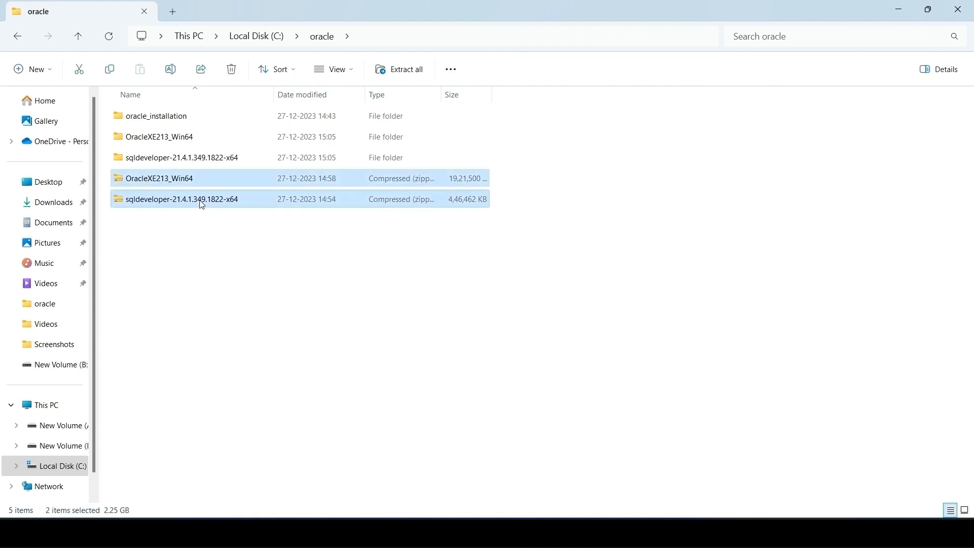
pyautogui.press('Delete')
pyautogui.rightClick(211, 223)
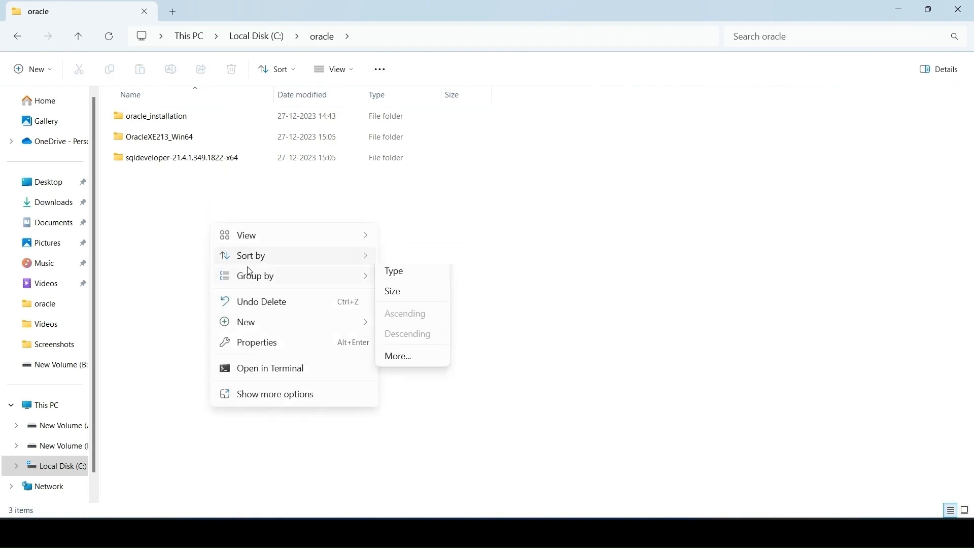
pyautogui.click(165, 252)
# Step: Launch the setup application from the OracleXE213_Win64 folder to start the Oracle Database 21c Express Edition installer
pyautogui.click(165, 141)
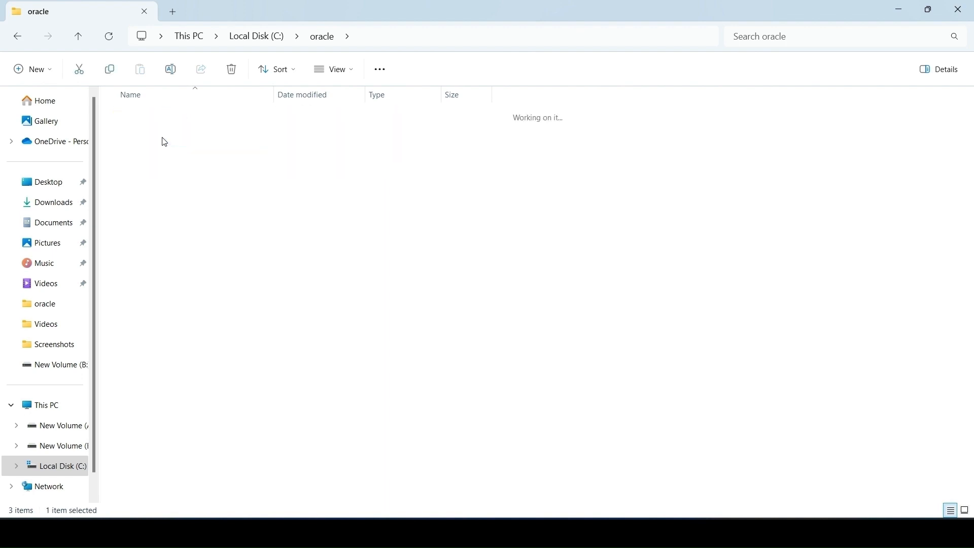
pyautogui.doubleClick(165, 141)
pyautogui.click(163, 137)
pyautogui.scroll(-3, 198, 278)
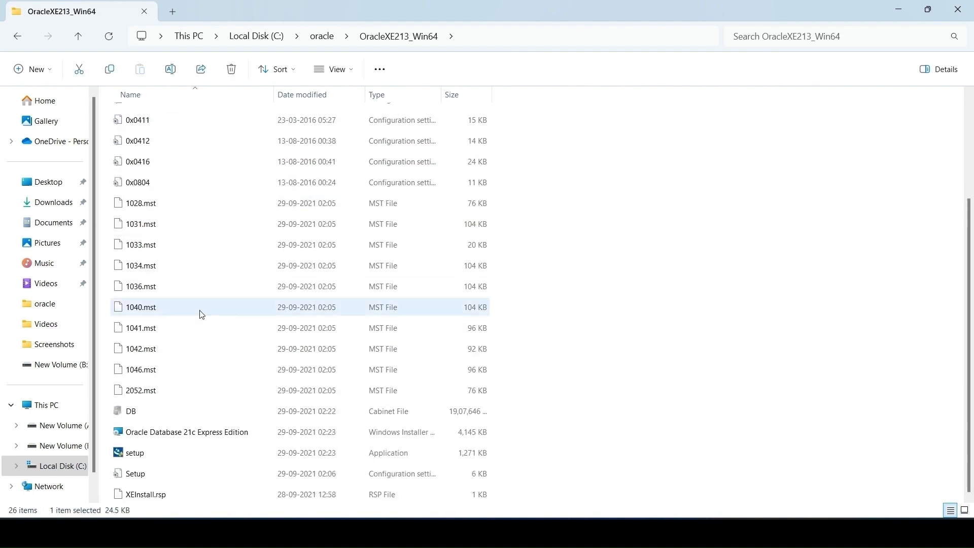
pyautogui.click(177, 453)
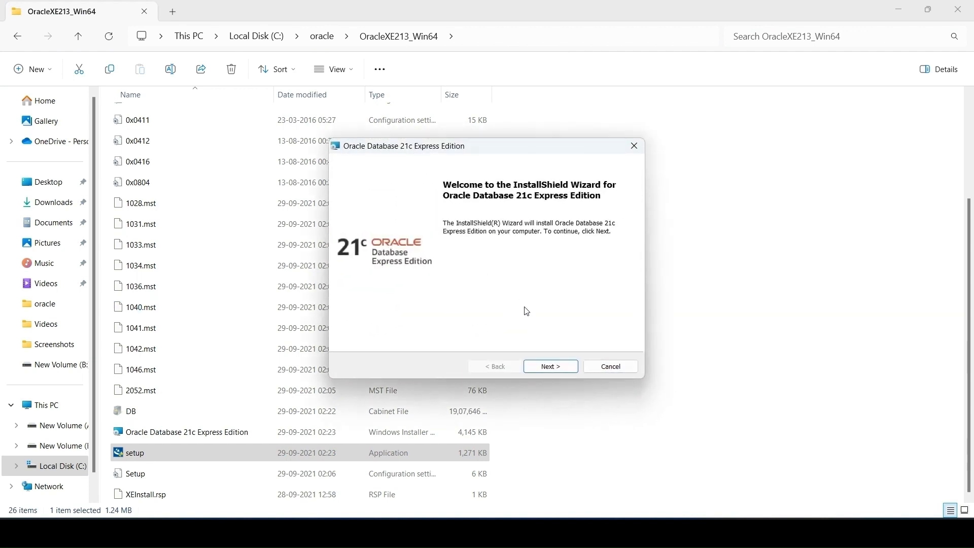
# Step: Begin the Oracle Database 21c Express Edition installation and accept the terms in the license agreement
pyautogui.click(565, 370)
pyautogui.click(356, 321)
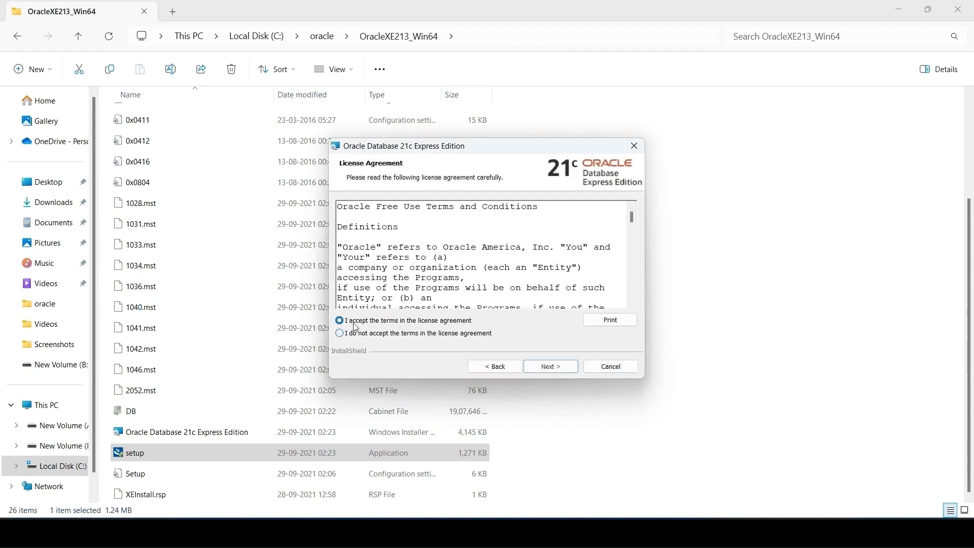
pyautogui.click(551, 366)
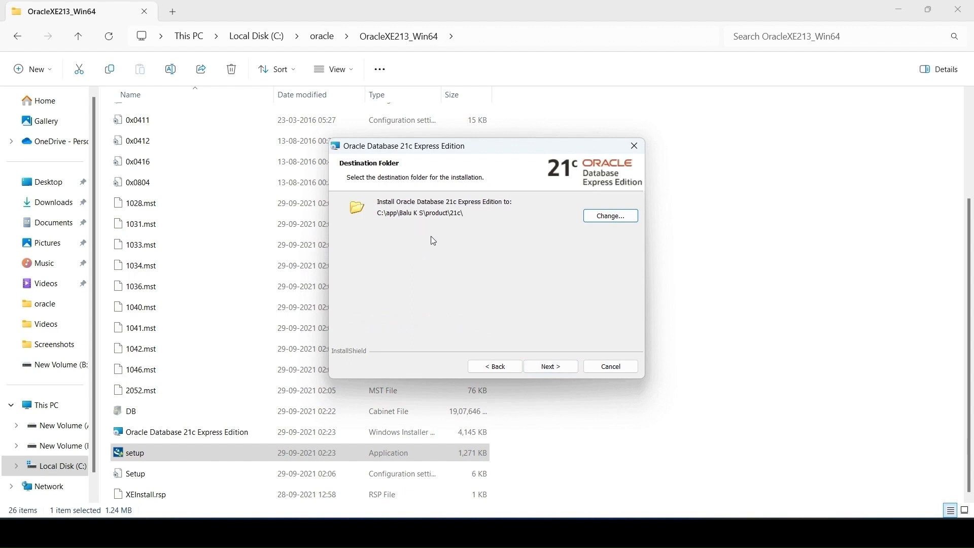
# Step: Set the installation's destination folder to C:\oracle\oracle_installation\ and proceed to the database password page
pyautogui.click(555, 370)
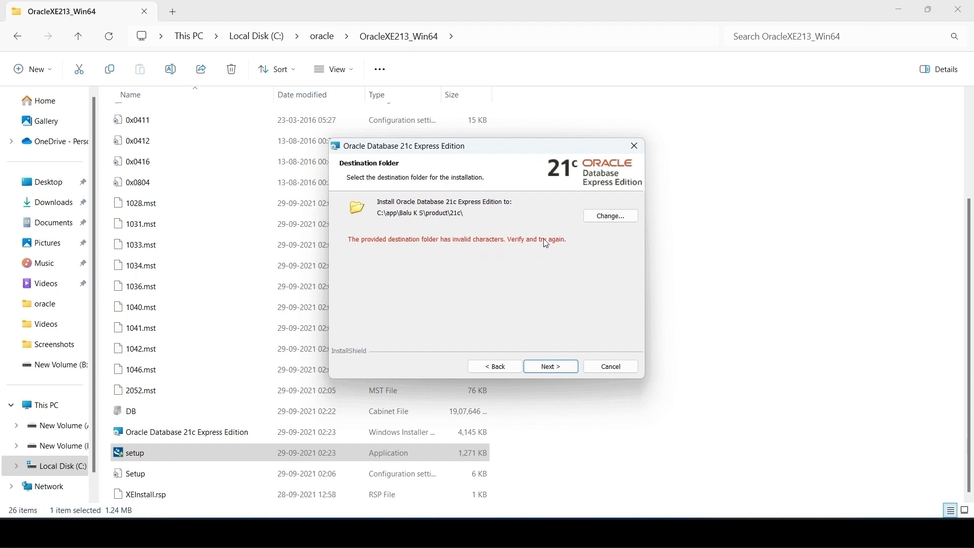
pyautogui.click(606, 216)
pyautogui.click(576, 215)
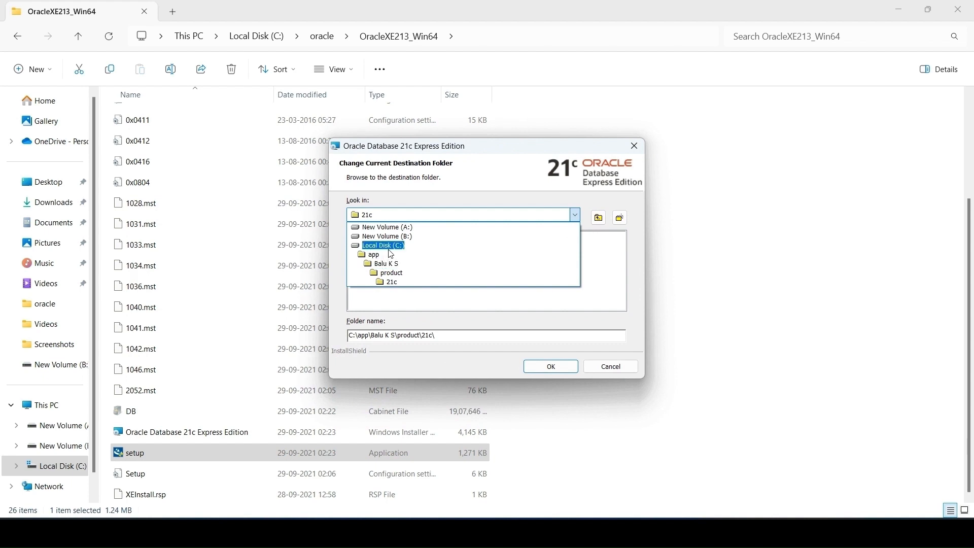
pyautogui.click(382, 245)
pyautogui.doubleClick(369, 245)
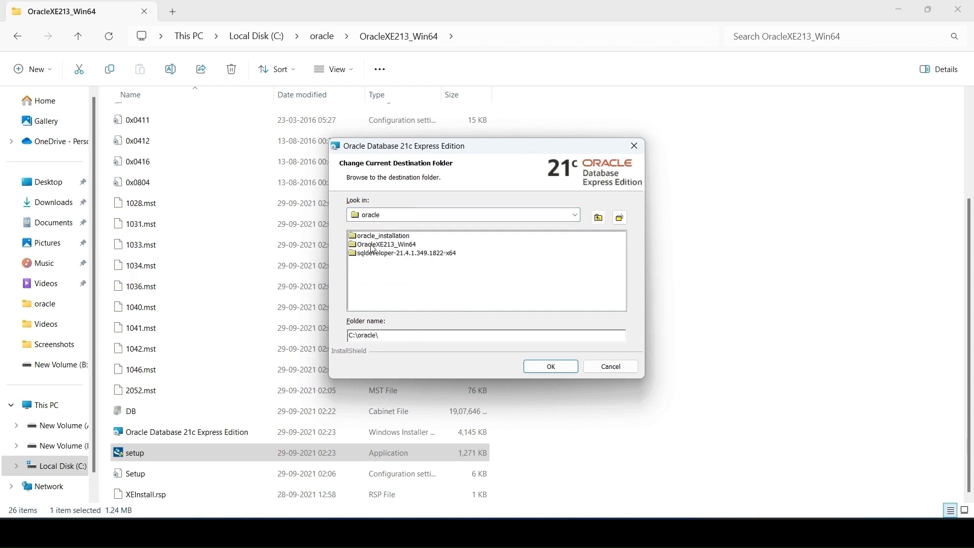
pyautogui.click(383, 236)
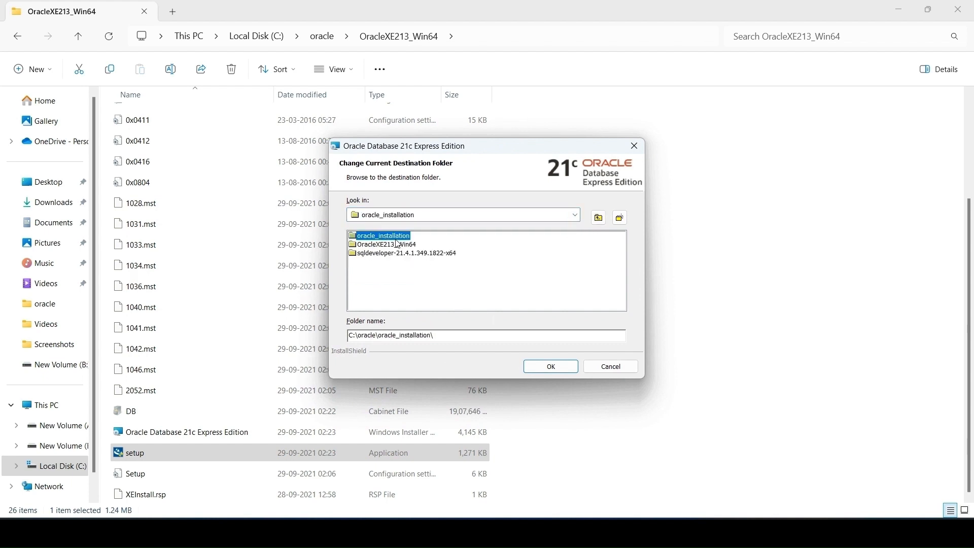
pyautogui.click(538, 363)
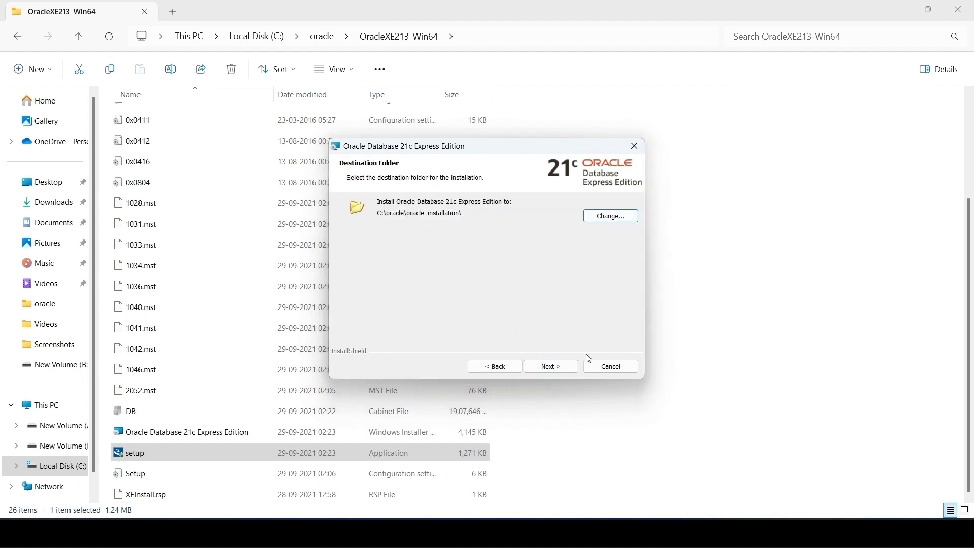
pyautogui.click(550, 365)
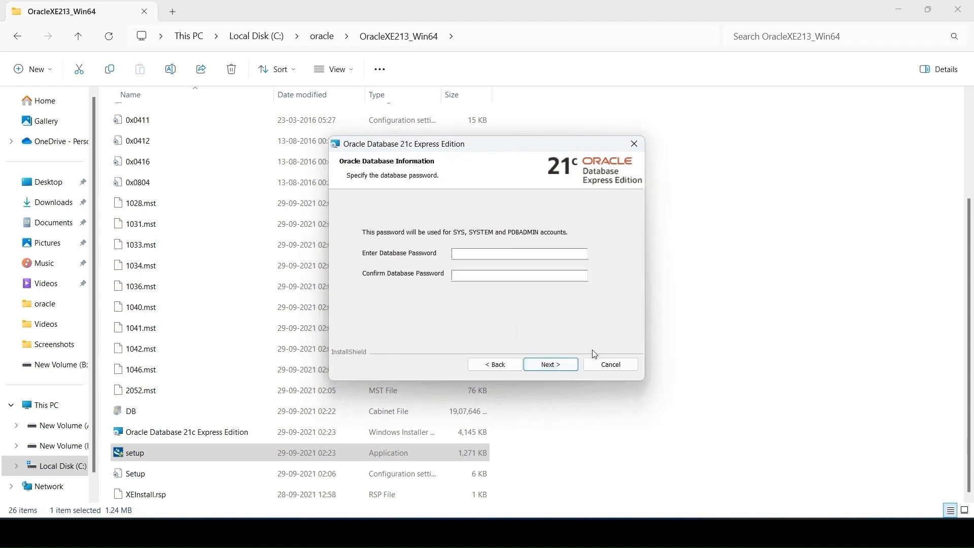
# Step: Enter and confirm the database password for the SYS, SYSTEM and PDBADMIN accounts, and start the installation
pyautogui.click(500, 250)
pyautogui.click(488, 273)
pyautogui.write('a')
pyautogui.click(562, 364)
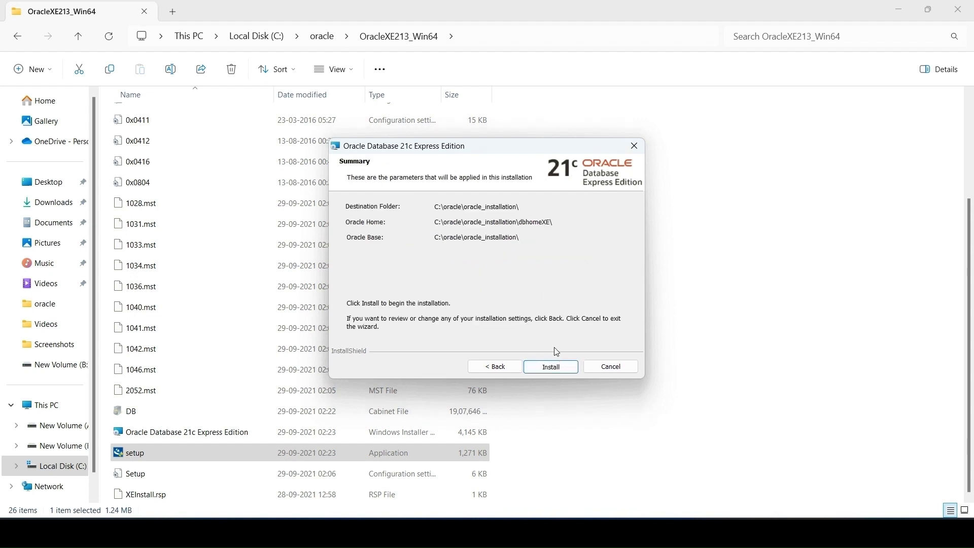
pyautogui.click(557, 365)
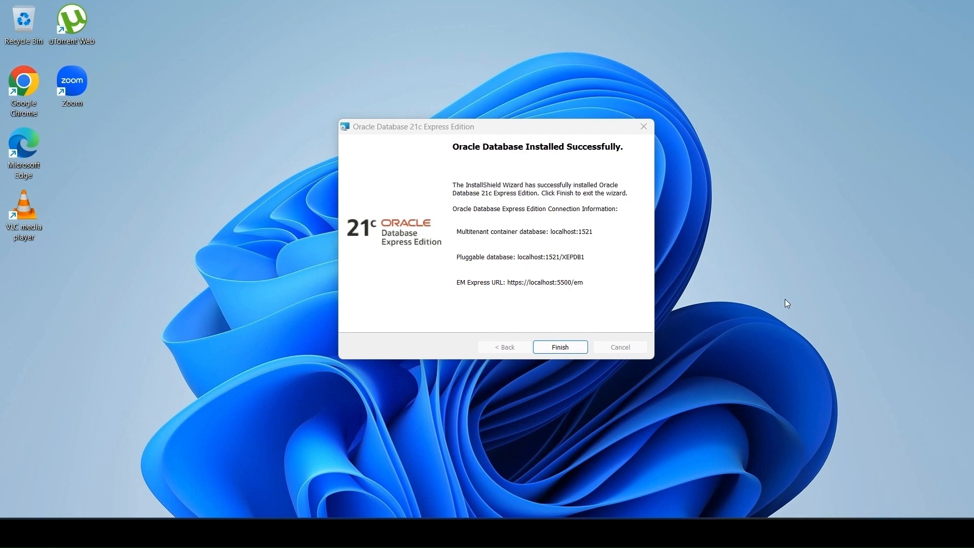
# Step: Capture a rectangular screenshot of the installer's final window with the connection information and open it in Snipping Tool
pyautogui.press('super+shift+s')
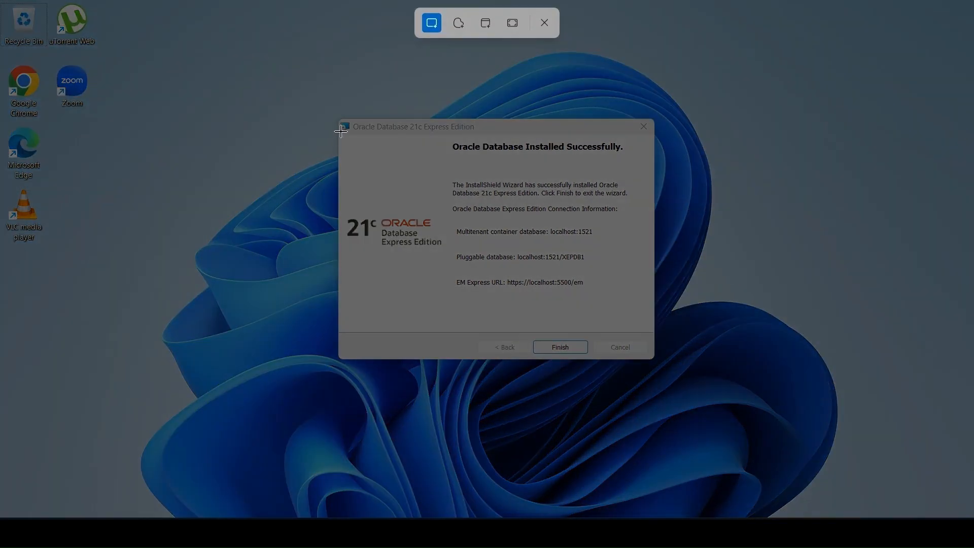
pyautogui.moveTo(337, 119); pyautogui.dragTo(655, 362)
pyautogui.click(675, 110)
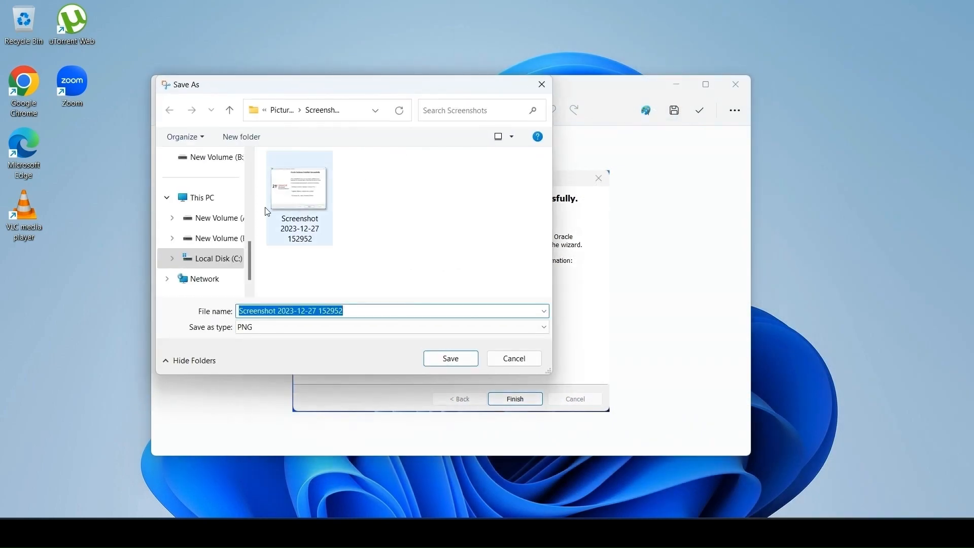
# Step: Save the screenshot as a PNG named oracle_xe in Downloads and finish the Oracle installation wizard
pyautogui.scroll(-2, 213, 255)
pyautogui.scroll(2, 211, 233)
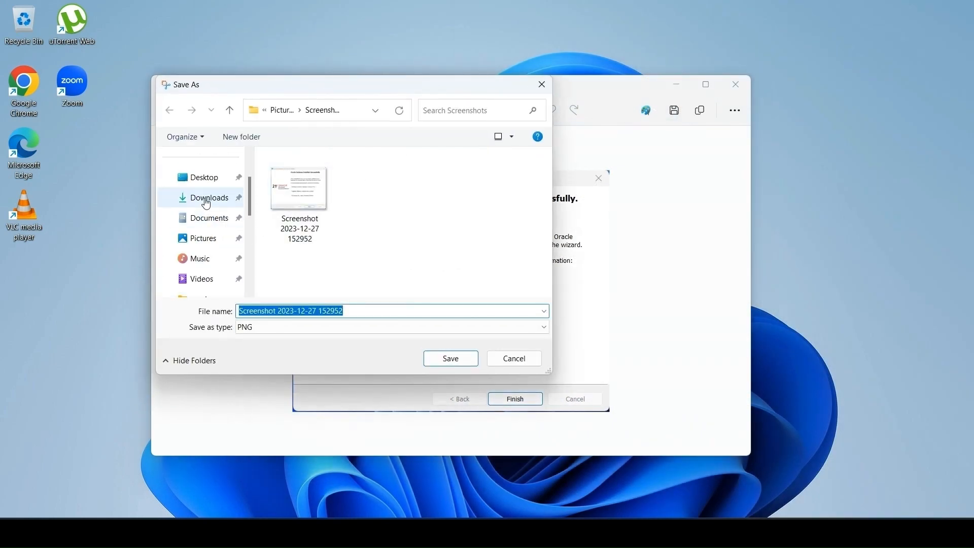
pyautogui.click(207, 197)
pyautogui.doubleClick(364, 307)
pyautogui.press('BackSpace')
pyautogui.press('BackSpace')
pyautogui.press('BackSpace')
pyautogui.press('BackSpace')
pyautogui.press('BackSpace')
pyautogui.press('BackSpace')
pyautogui.press('BackSpace')
pyautogui.hotkey('ctrl', 'a')
pyautogui.press('BackSpace')
pyautogui.write('ora')
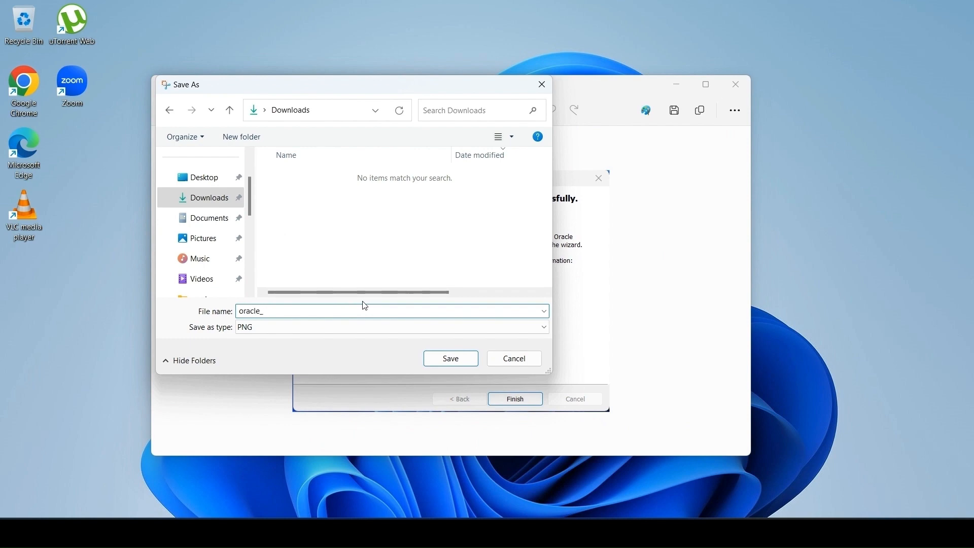
pyautogui.click(461, 359)
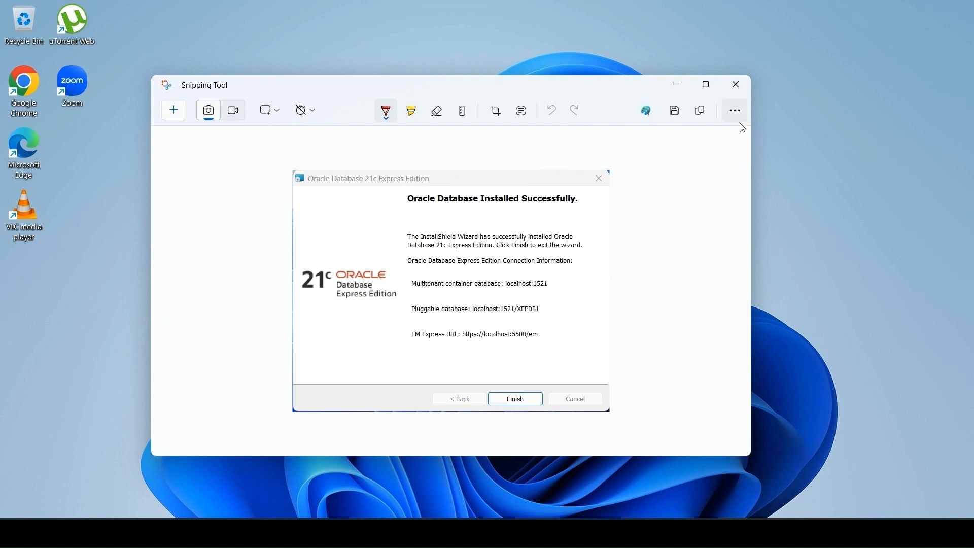
pyautogui.click(739, 91)
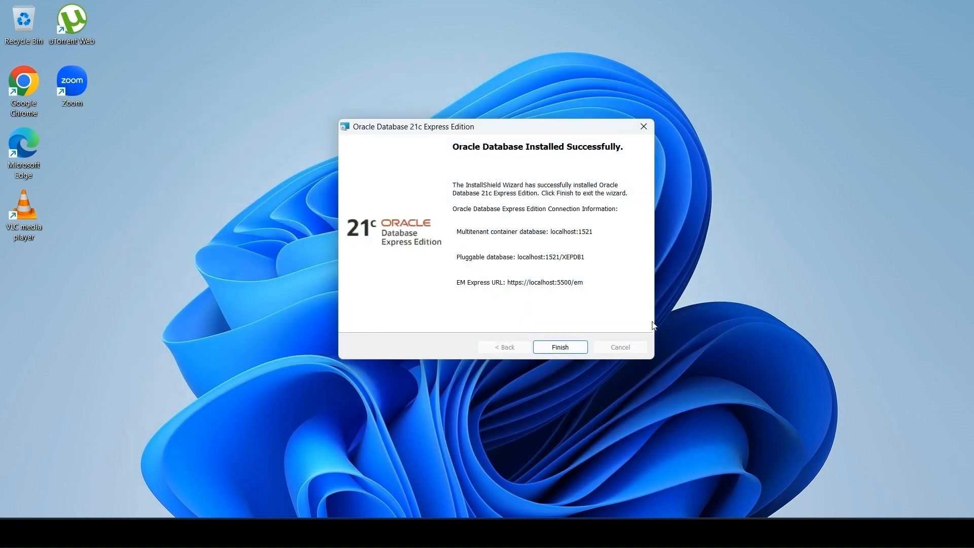
pyautogui.click(560, 347)
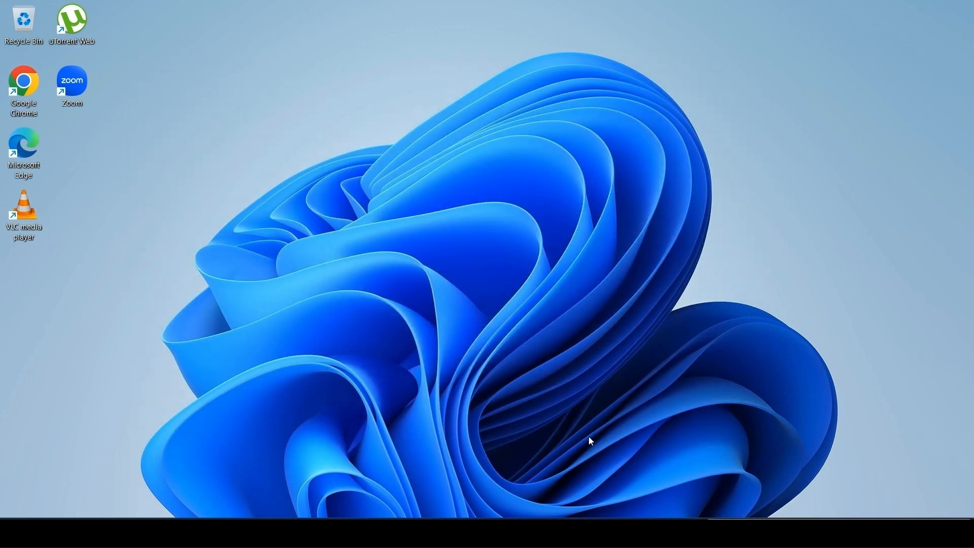
# Step: In File Explorer, launch the sqldeveloper application from the sqldeveloper folder inside C:\oracle\sqldeveloper-21.4.1.349.1822-x64
pyautogui.press('super+e')
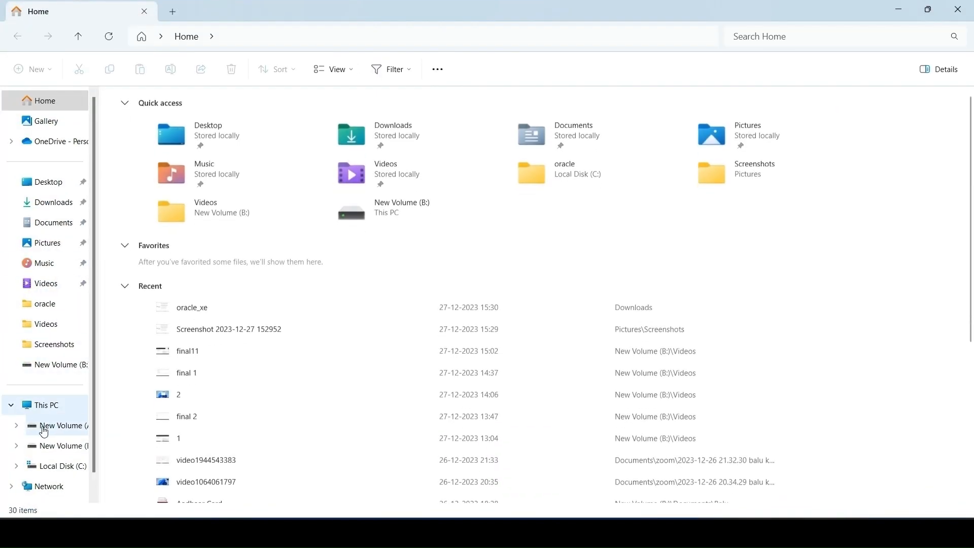
pyautogui.click(71, 468)
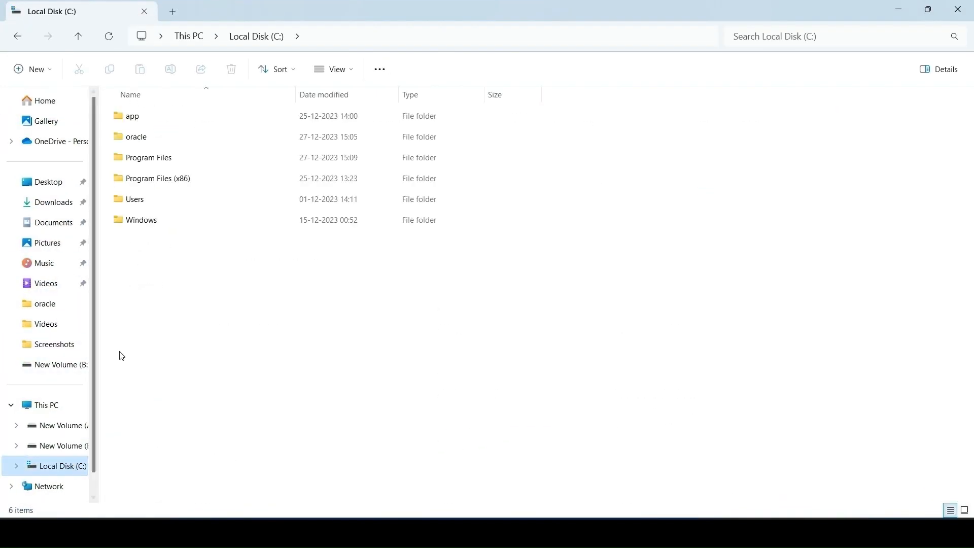
pyautogui.doubleClick(154, 139)
pyautogui.click(184, 163)
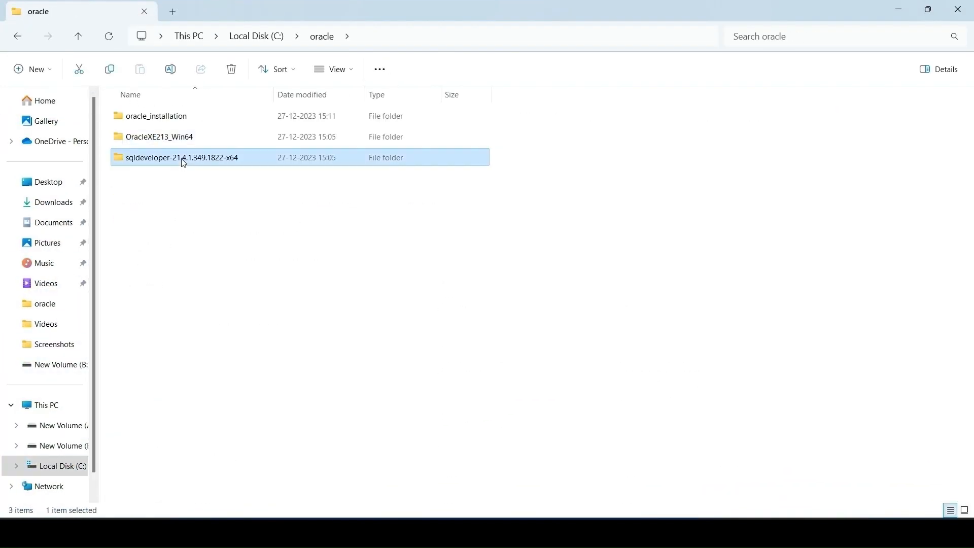
pyautogui.doubleClick(184, 163)
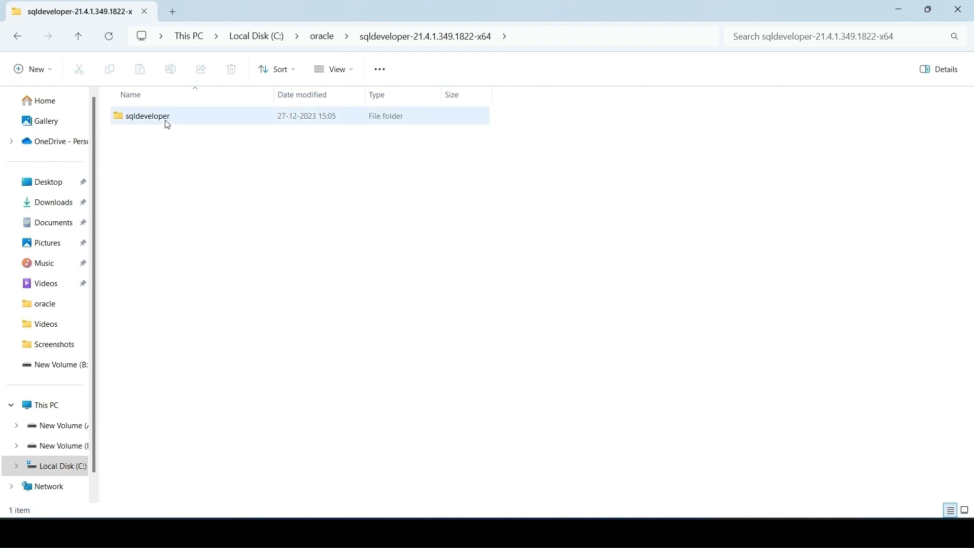
pyautogui.doubleClick(167, 124)
pyautogui.scroll(-2, 170, 152)
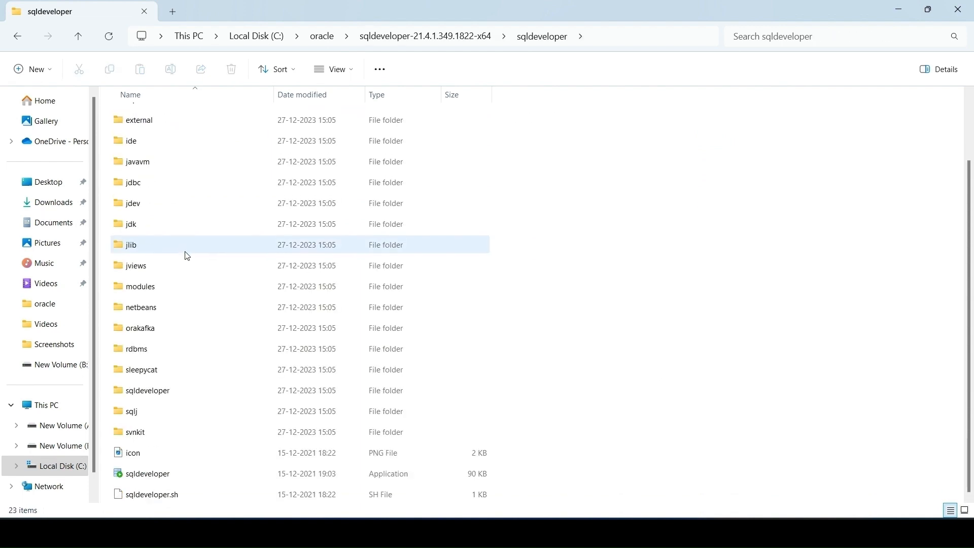
pyautogui.doubleClick(167, 475)
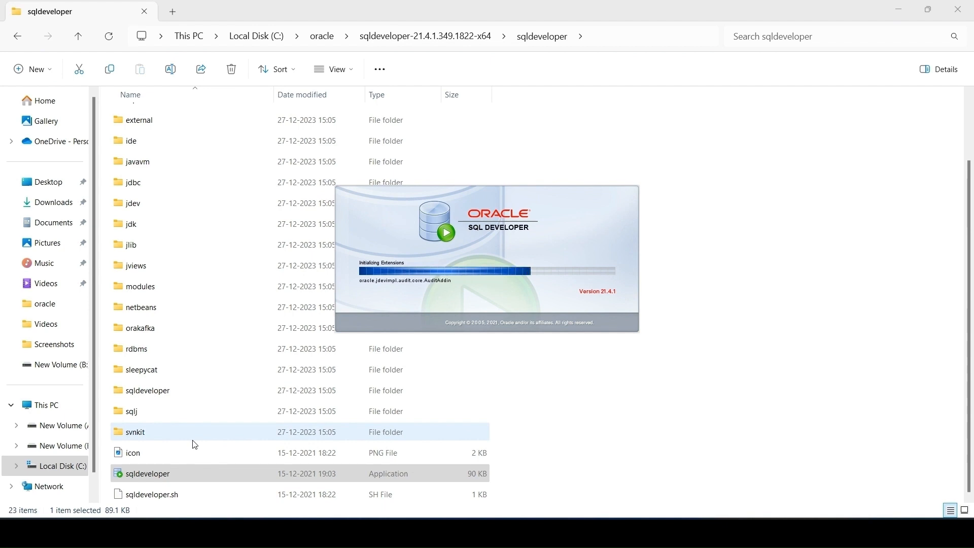
# Step: Look up the Pin to taskbar option for the sqldeveloper application and switch to the Oracle SQL Developer window
pyautogui.rightClick(154, 469)
pyautogui.moveTo(173, 426)
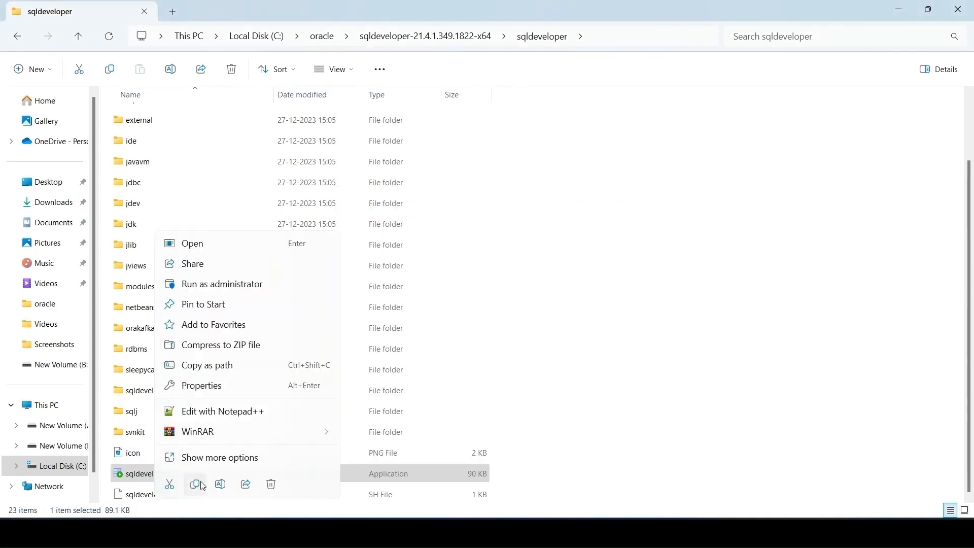
pyautogui.click(239, 458)
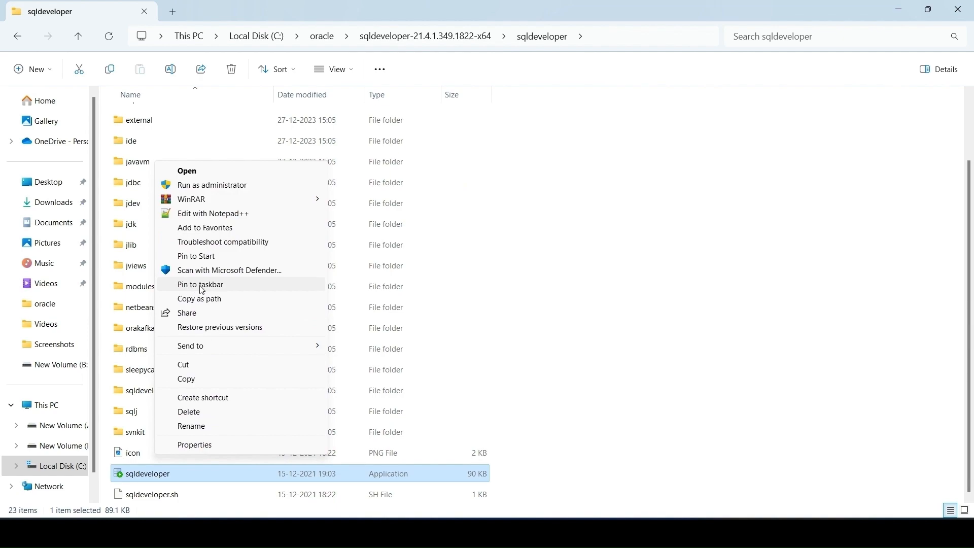
pyautogui.moveTo(655, 532)
pyautogui.click(696, 492)
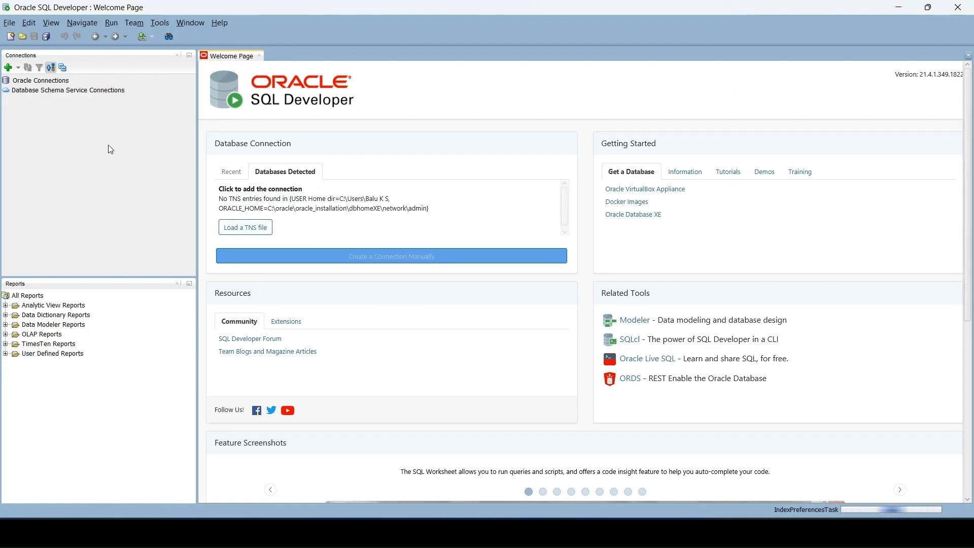
# Step: Start a new database connection named system with username system, enter the account password, and select Service name instead of SID
pyautogui.click(8, 67)
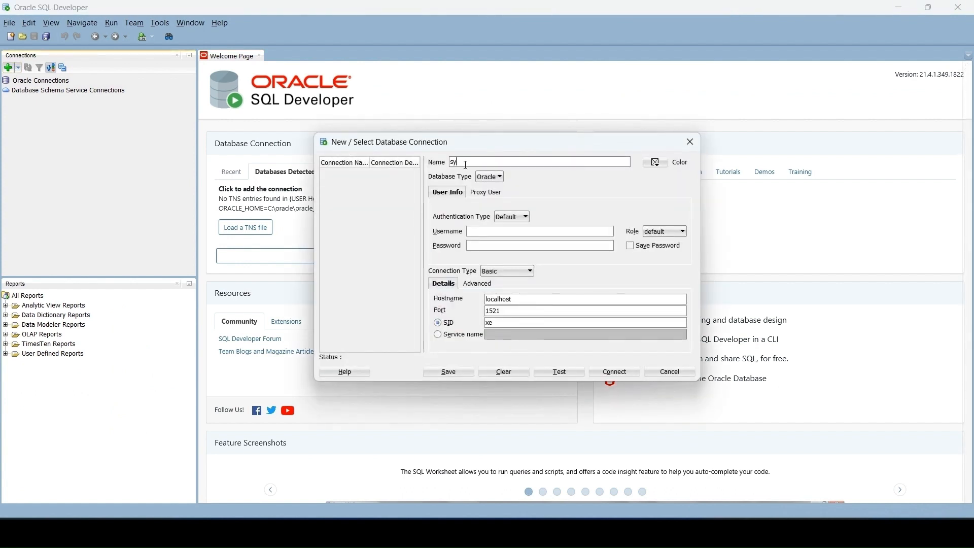
pyautogui.click(472, 231)
pyautogui.click(438, 334)
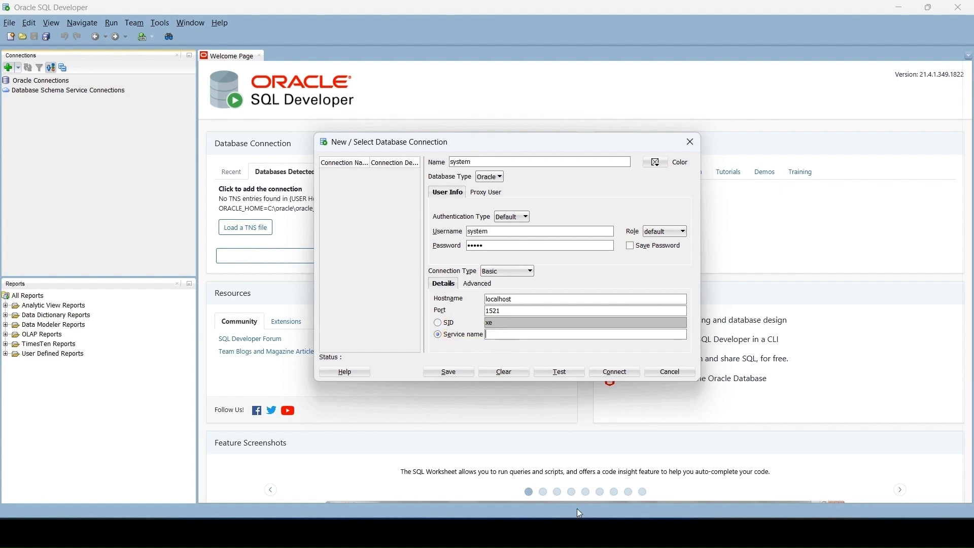
# Step: Switch to File Explorer and open the oracle_xe screenshot from Downloads to check the pluggable database's service name
pyautogui.click(543, 472)
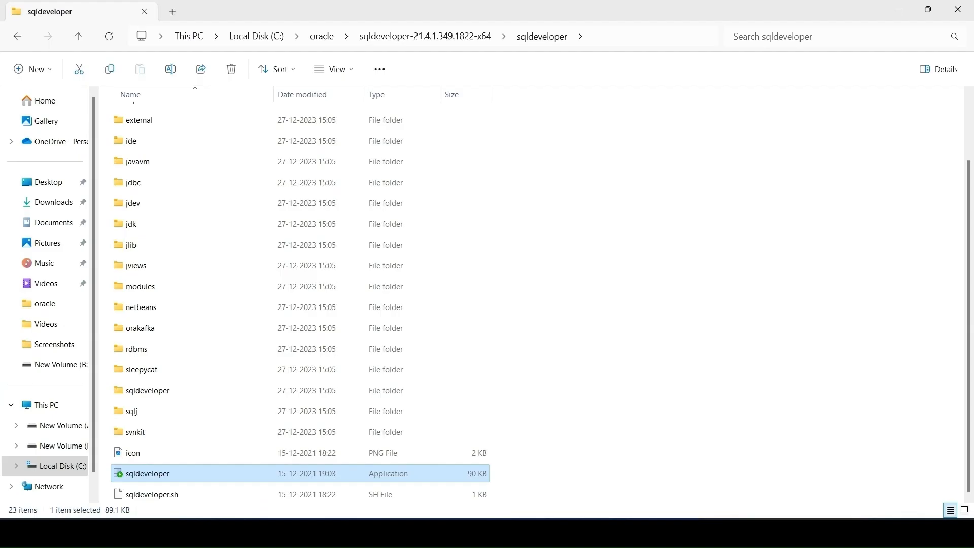
pyautogui.click(60, 202)
pyautogui.doubleClick(138, 130)
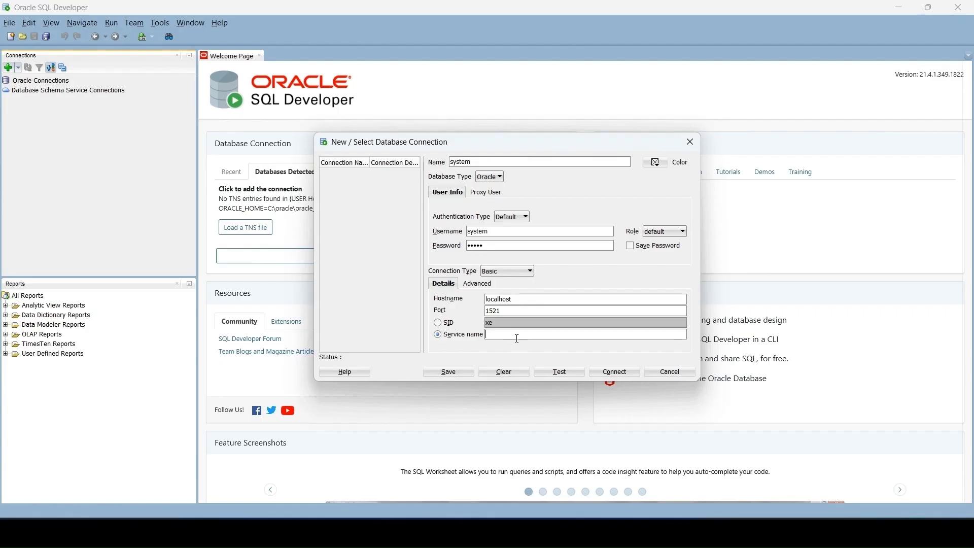
# Step: In SQL Developer, set the system connection's service name to XEPDB1, test the connection, and connect
pyautogui.write('XEPDB1')
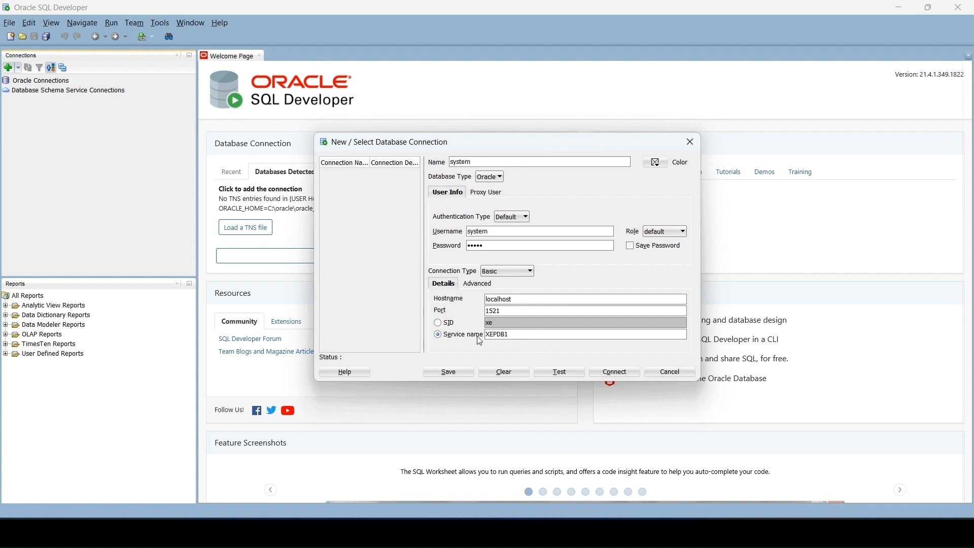
pyautogui.click(562, 373)
pyautogui.click(616, 374)
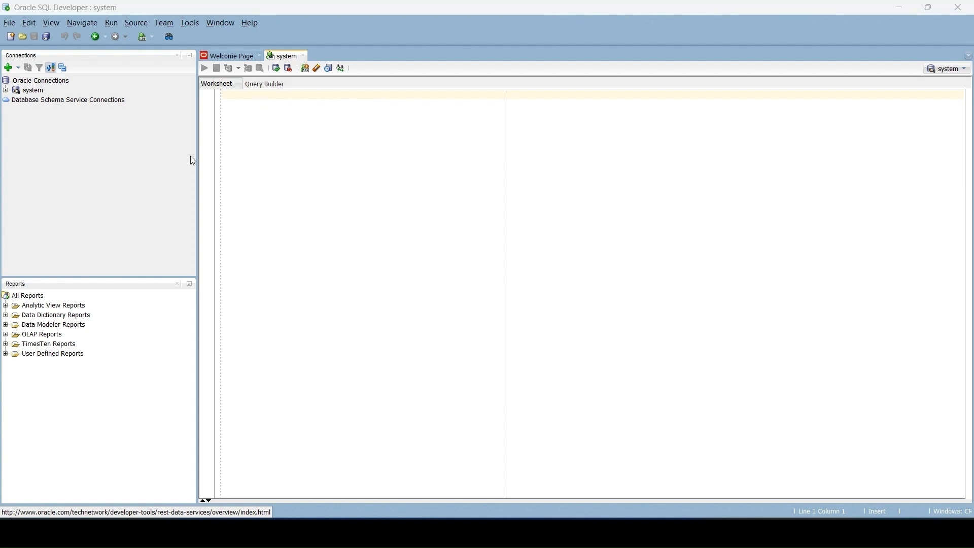
# Step: Try a new connection named hr with username hr, the account password and service name XEPDB1, test it, and close the dialog without saving
pyautogui.click(8, 67)
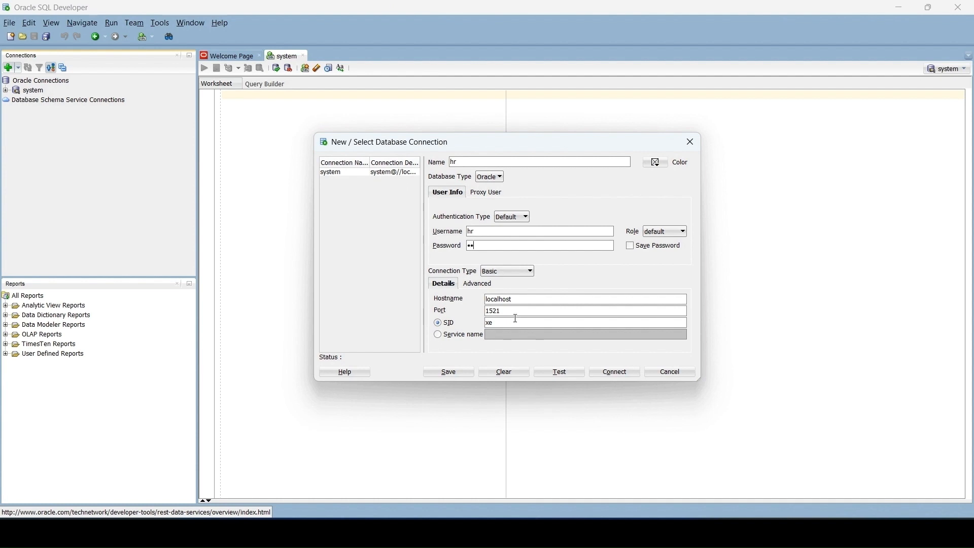
pyautogui.click(439, 336)
pyautogui.click(519, 336)
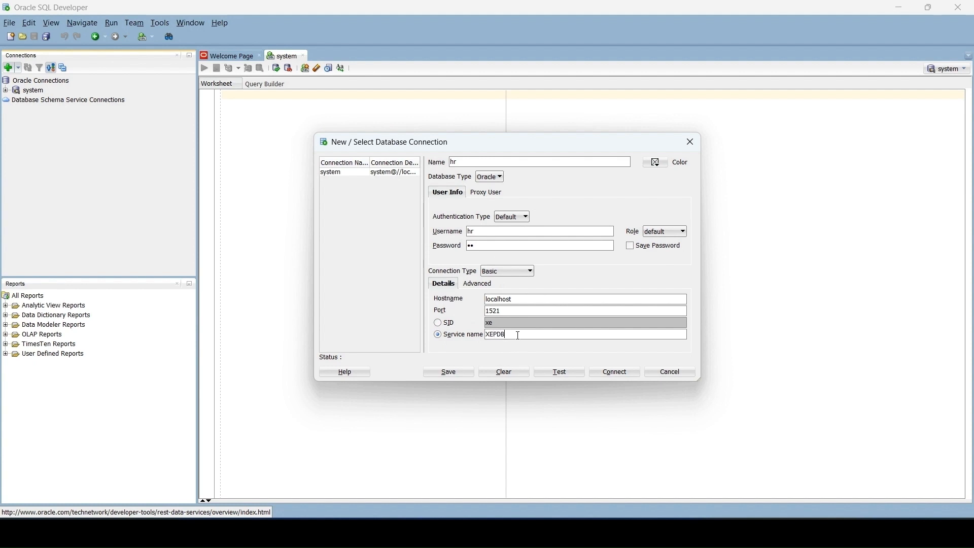
pyautogui.click(564, 370)
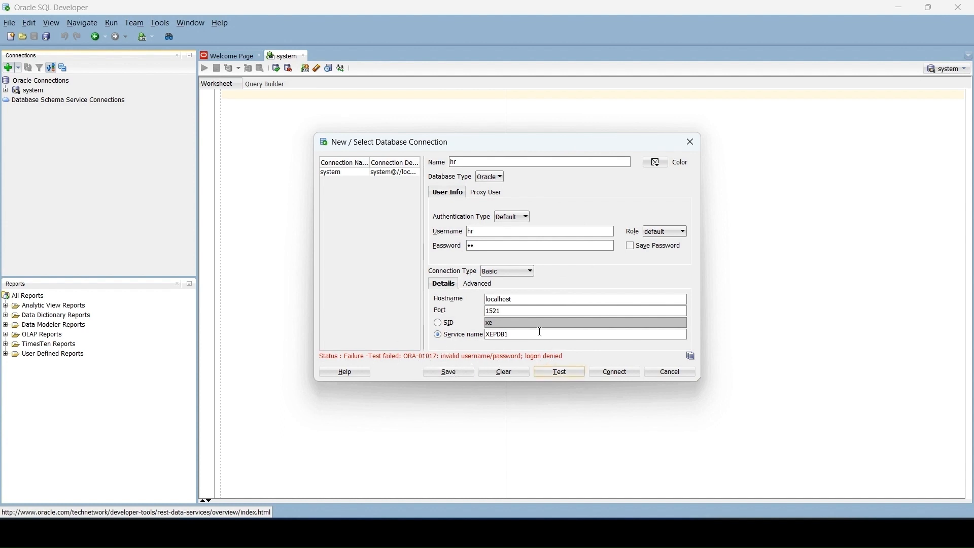
pyautogui.click(691, 148)
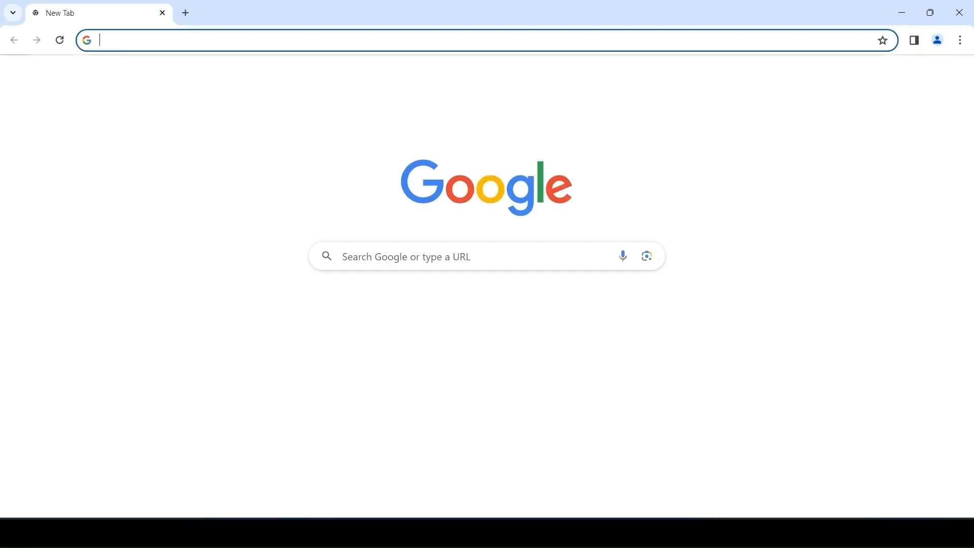
# Step: In Chrome, search for "download hr schema for oracle 21c" and open Oracle's Installation of the Sample Schemas page
pyautogui.write('download')
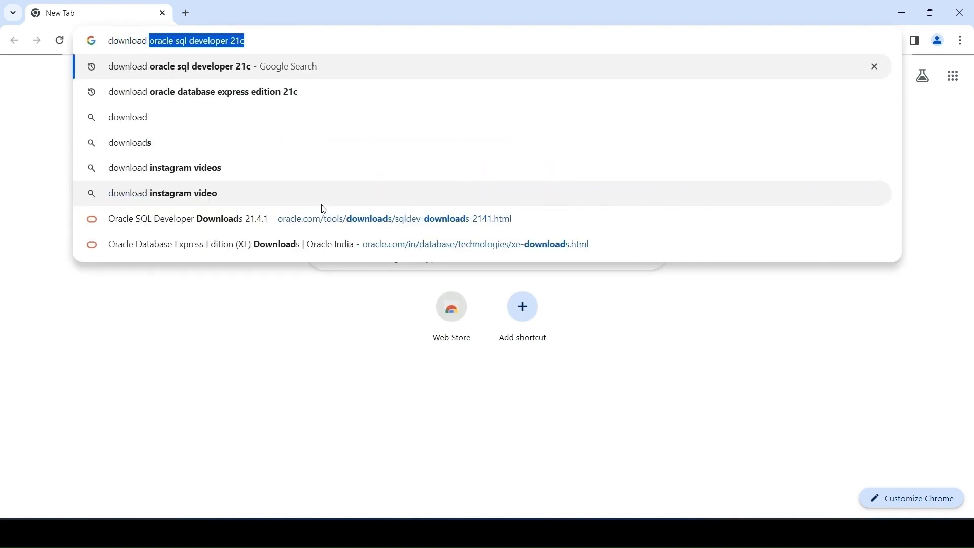
pyautogui.write(' hr')
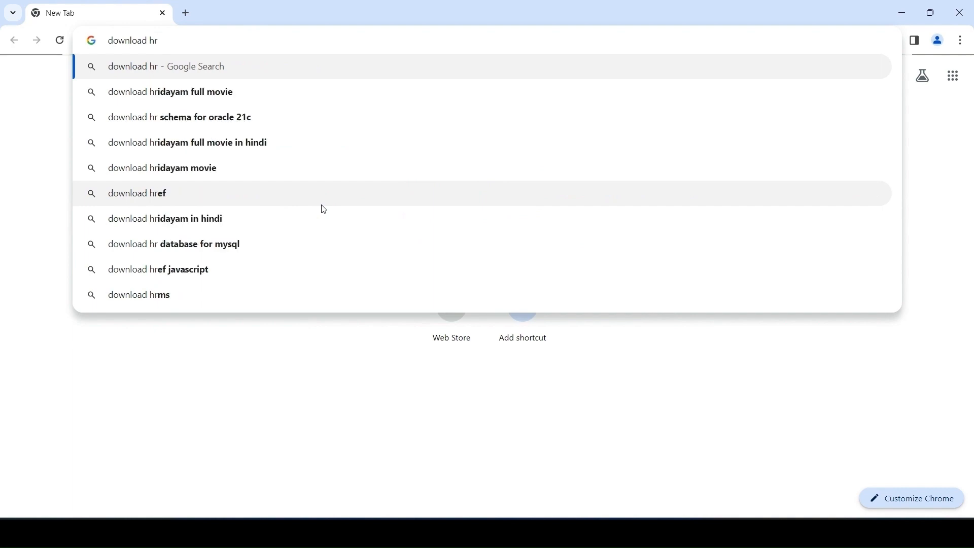
pyautogui.write(' schema')
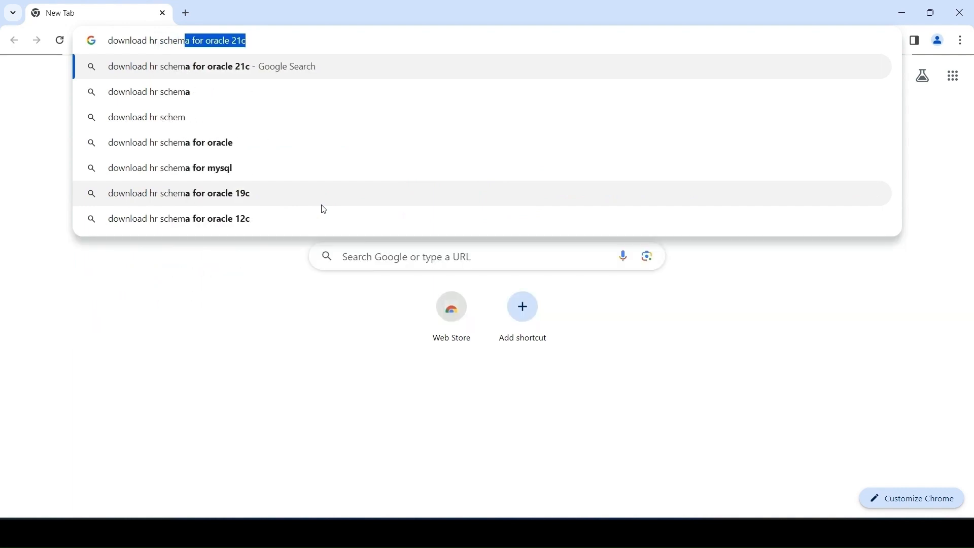
pyautogui.press('Right')
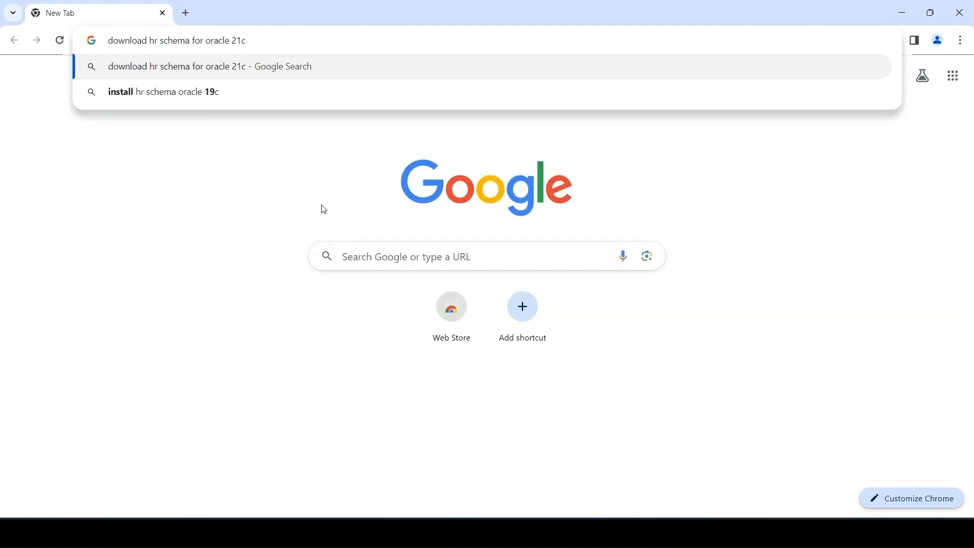
pyautogui.press('Return')
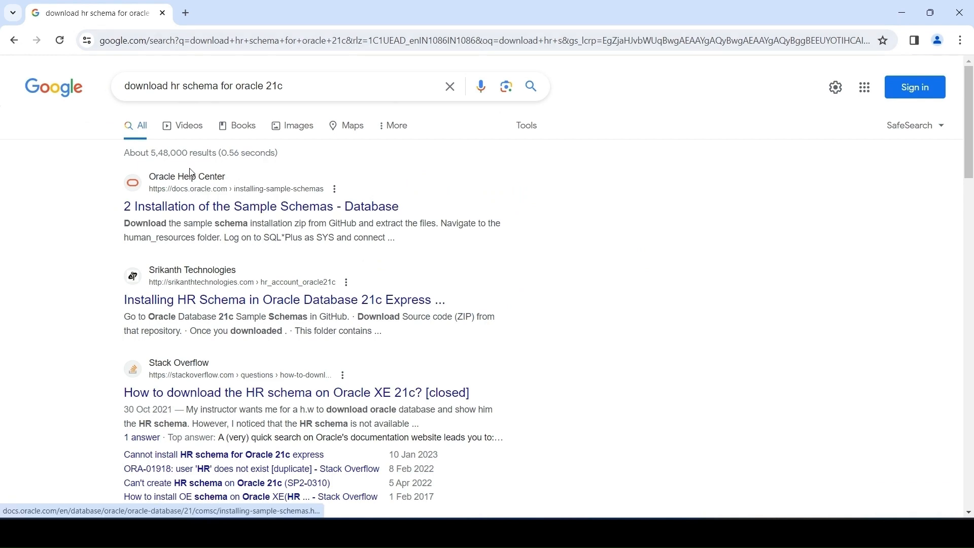
pyautogui.click(194, 207)
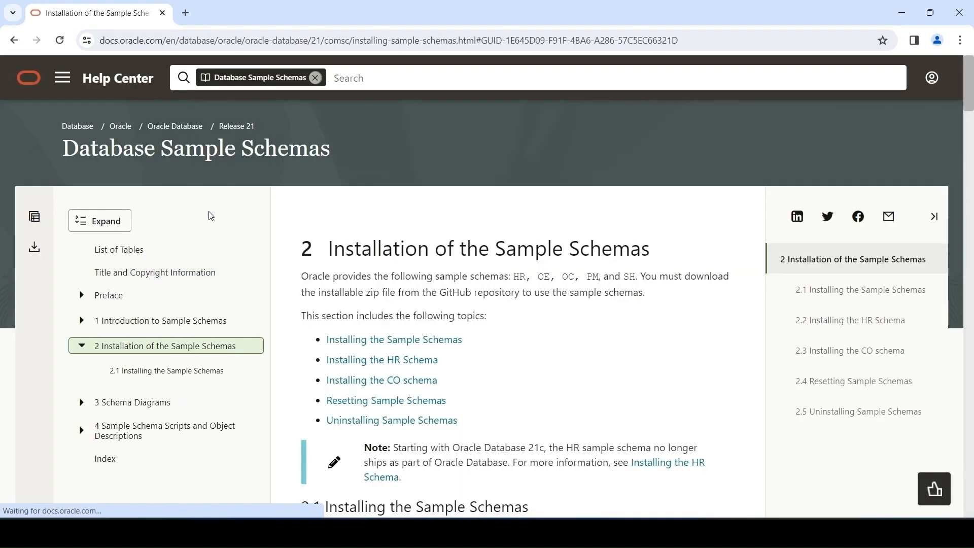
# Step: Copy the GitHub link for the latest sample schemas from section 2.1 and open it in a new browser tab
pyautogui.scroll(-6, 482, 290)
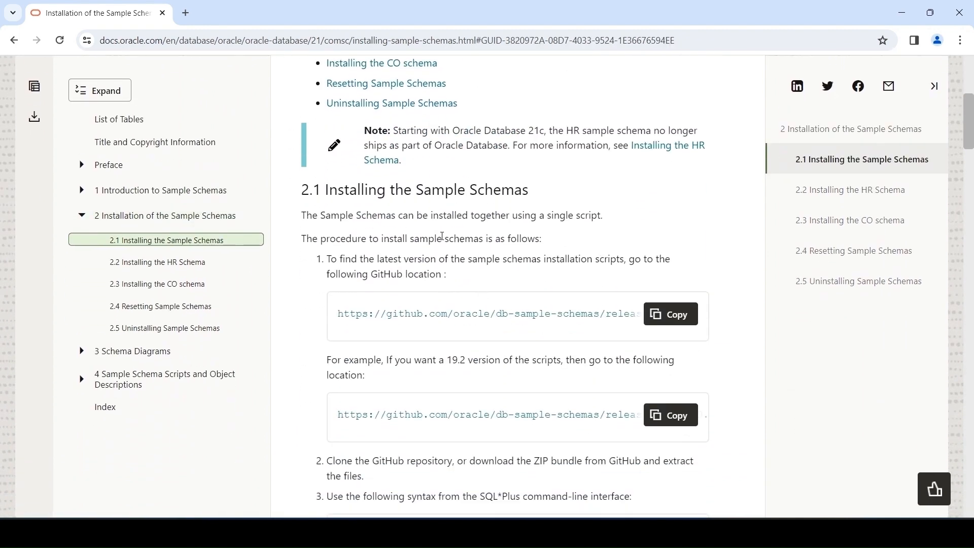
pyautogui.click(670, 315)
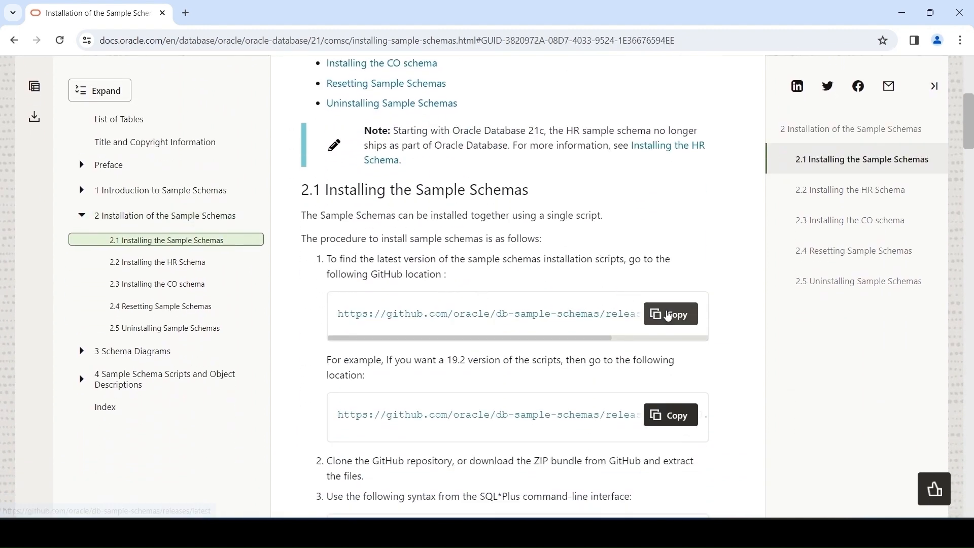
pyautogui.click(186, 13)
pyautogui.hotkey('ctrl', 'v')
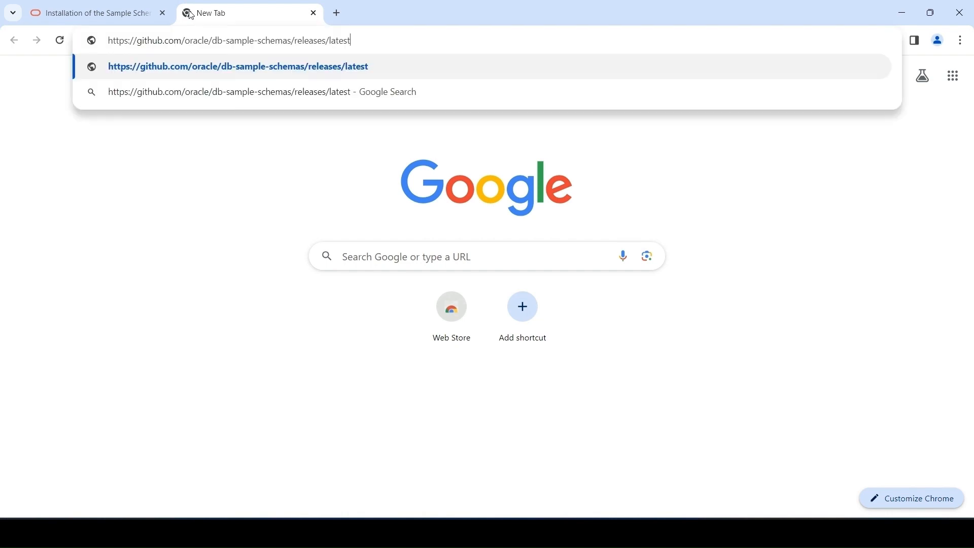
pyautogui.press('Return')
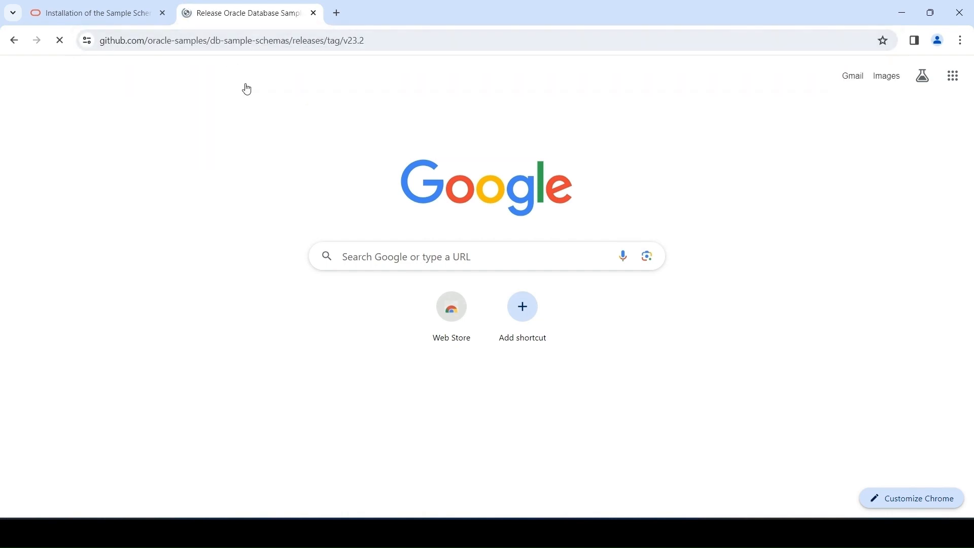
# Step: Download the Source code (zip) asset of Oracle Database Sample Schemas 23c and check the download's progress
pyautogui.scroll(-5, 383, 267)
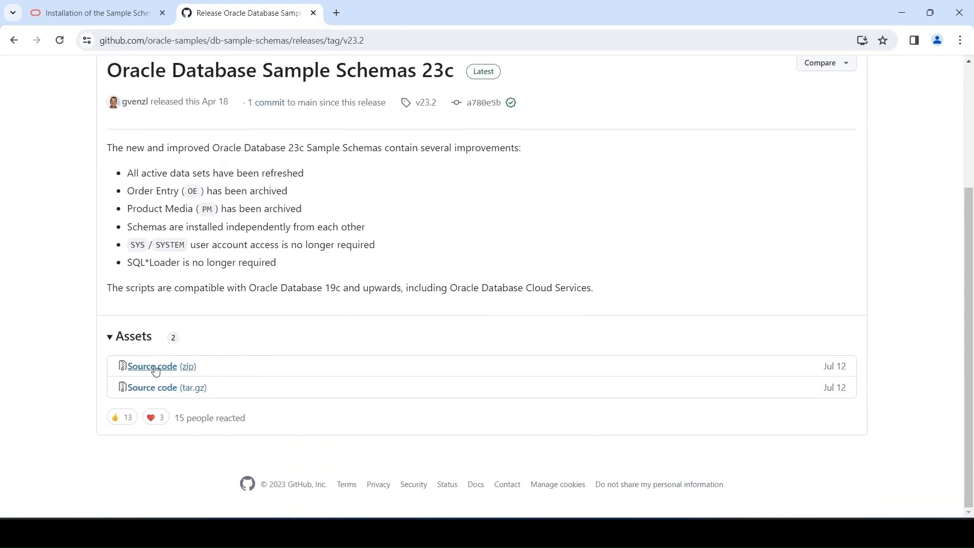
pyautogui.click(173, 365)
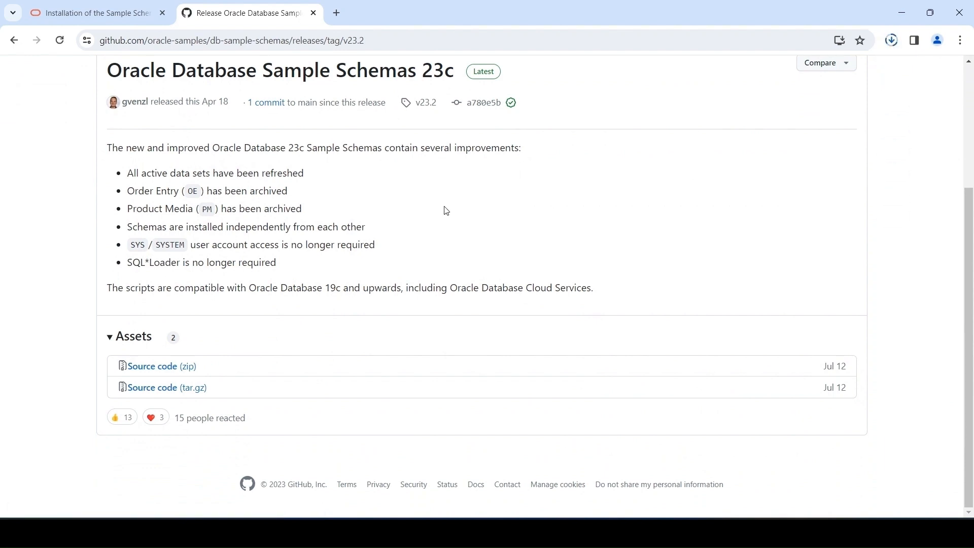
pyautogui.click(892, 40)
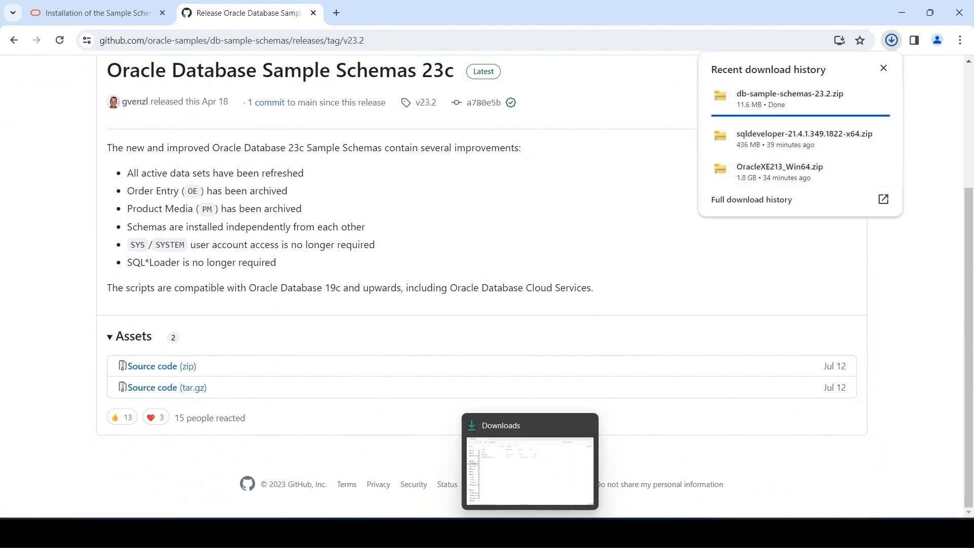
# Step: Switch to File Explorer and move the db-sample-schemas-23.2 zip archive from Downloads to C:\oracle
pyautogui.click(532, 532)
pyautogui.click(168, 160)
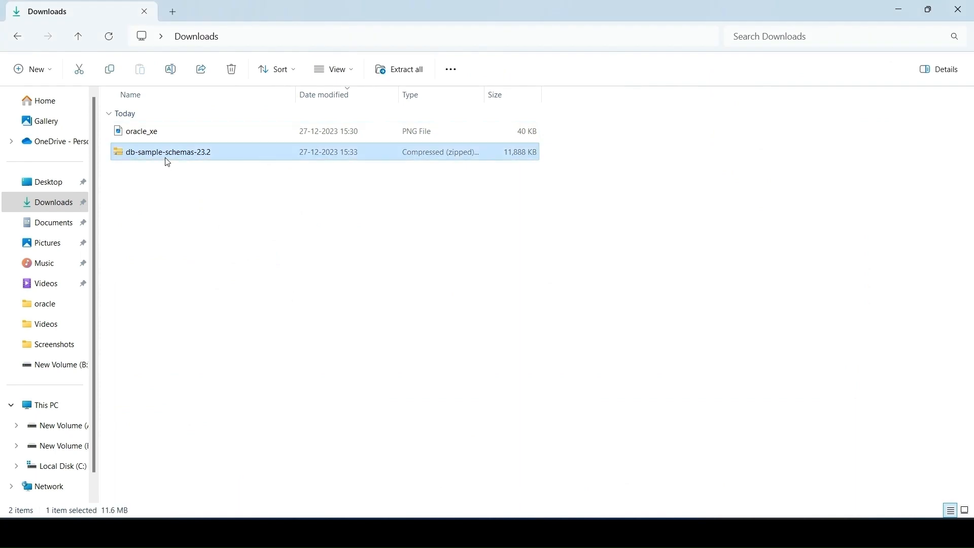
pyautogui.click(69, 469)
pyautogui.doubleClick(143, 138)
pyautogui.hotkey('ctrl', 'v')
pyautogui.click(175, 231)
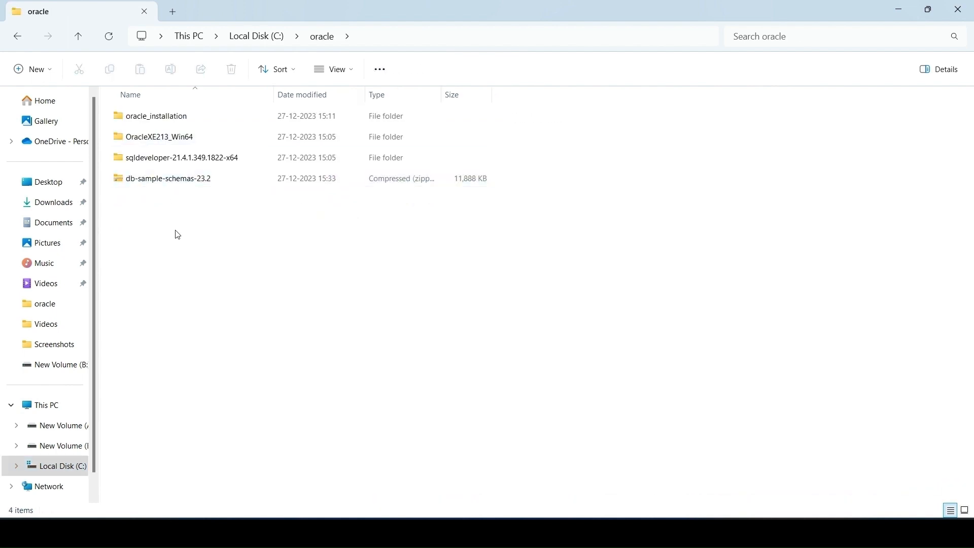
# Step: Extract the db-sample-schemas-23.2 archive with WinRAR into its own db-sample-schemas-23.2 folder in C:\oracle
pyautogui.click(183, 187)
pyautogui.rightClick(184, 187)
pyautogui.moveTo(266, 411)
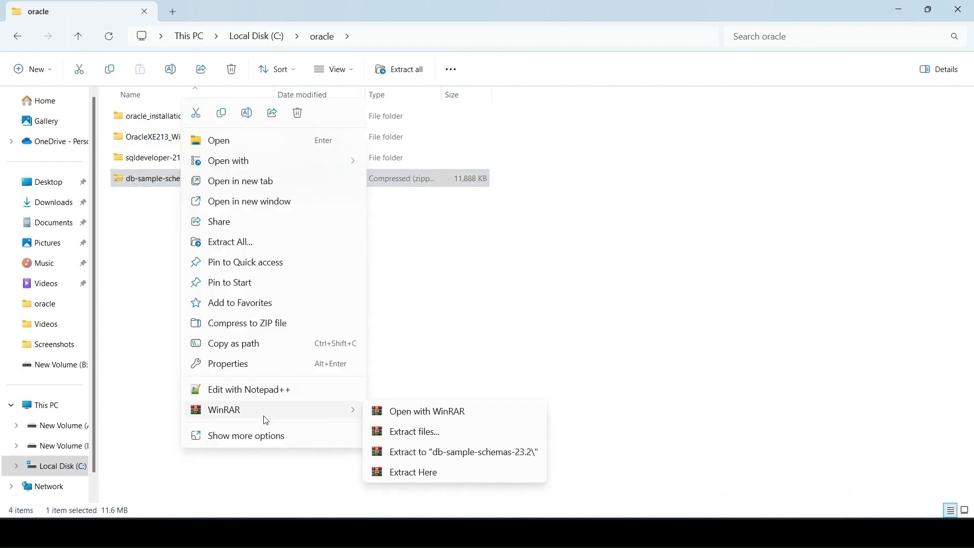
pyautogui.click(430, 456)
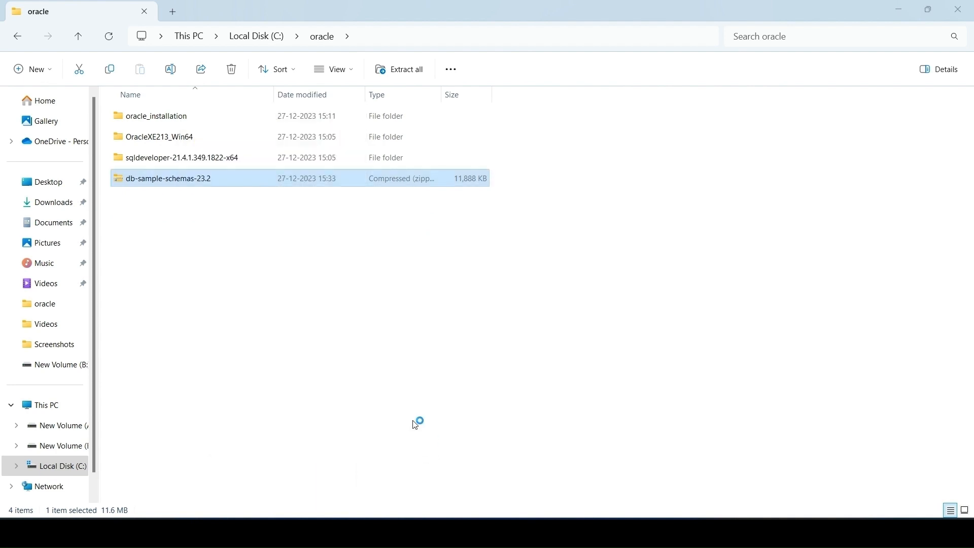
pyautogui.click(244, 303)
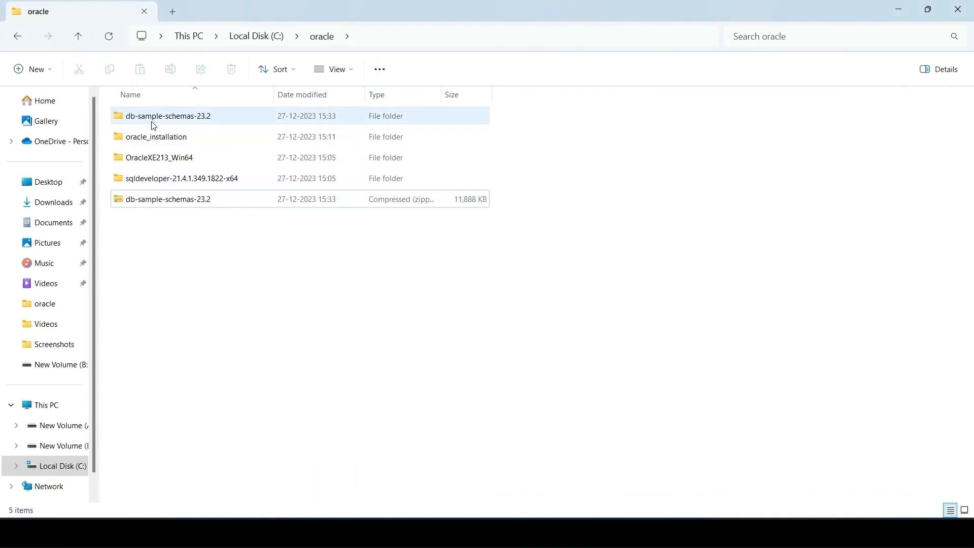
# Step: Delete the db-sample-schemas-23.2 zip archive from C:\oracle and refresh the folder view
pyautogui.click(155, 206)
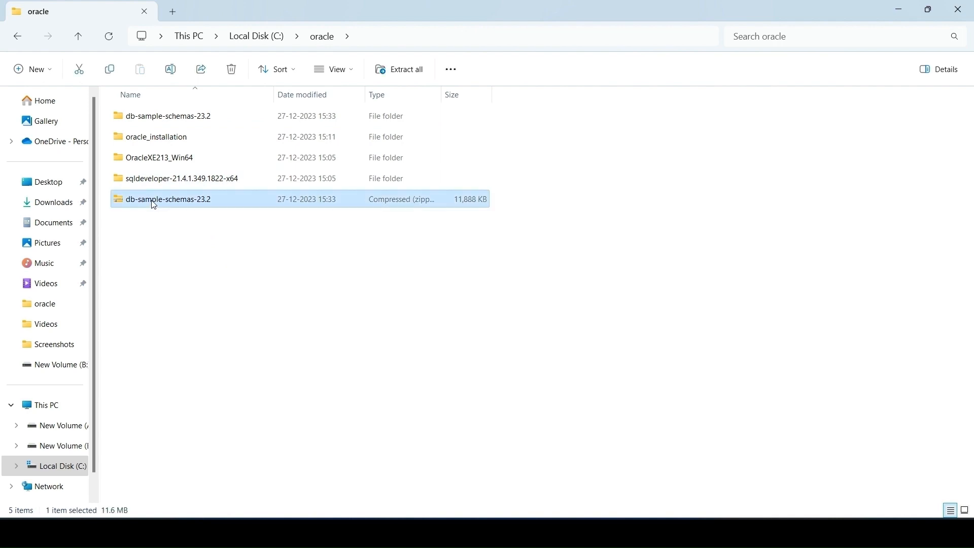
pyautogui.press('Delete')
pyautogui.rightClick(184, 239)
pyautogui.click(145, 234)
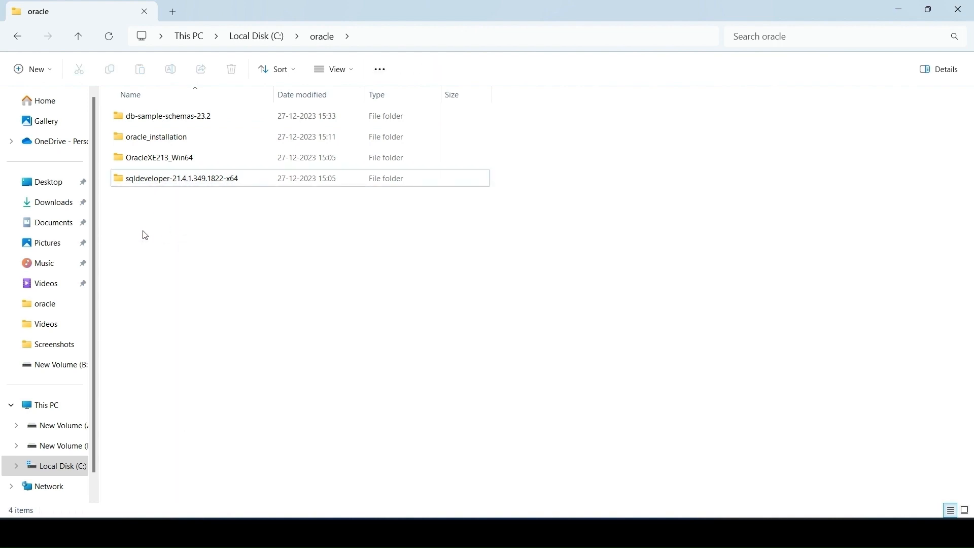
pyautogui.press('F5')
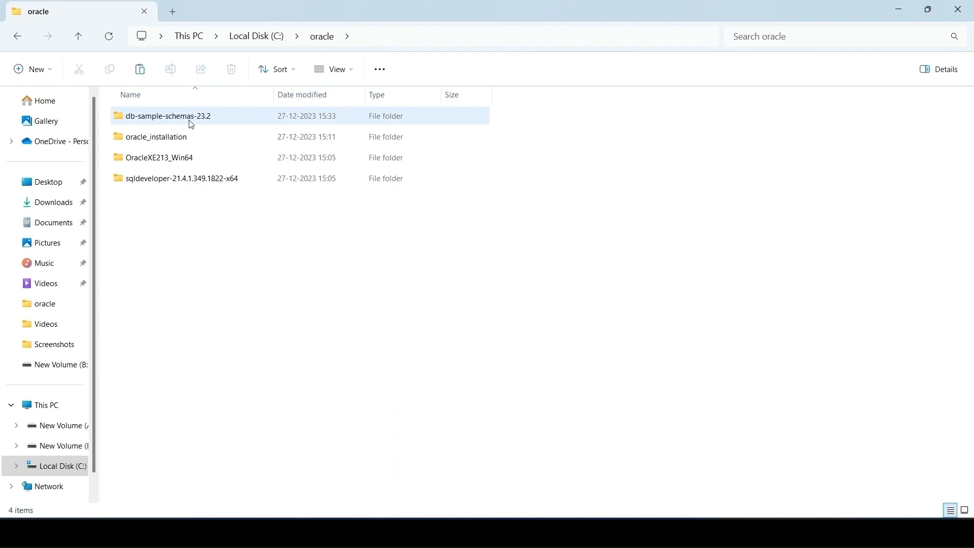
# Step: Check the SQL scripts in human_resources inside the extracted db-sample-schemas-23.2 folder, and copy the human_resources folder from its parent
pyautogui.doubleClick(192, 125)
pyautogui.doubleClick(192, 122)
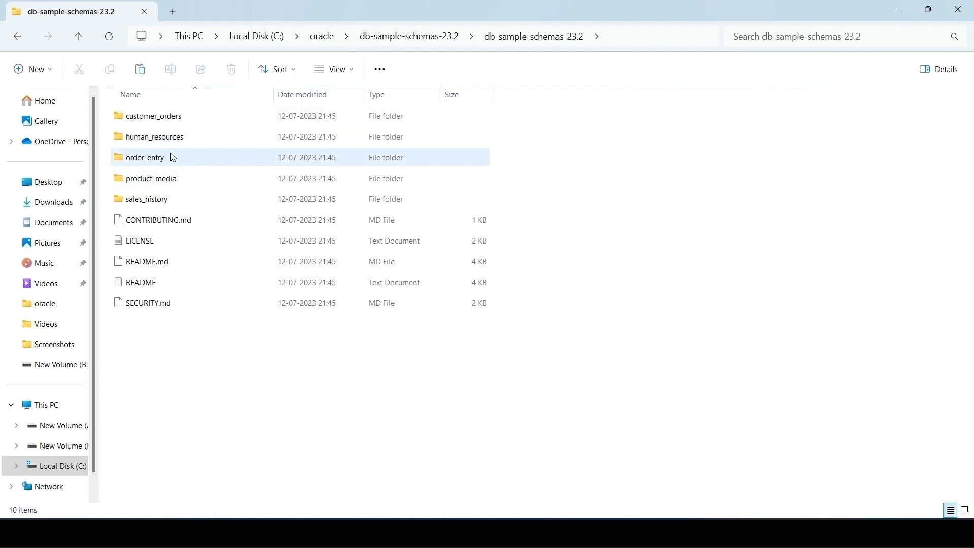
pyautogui.doubleClick(140, 134)
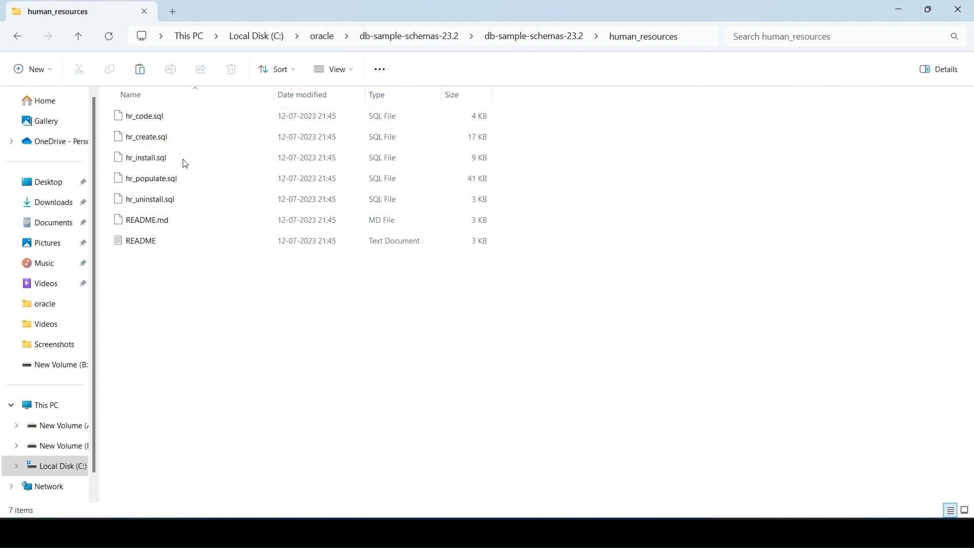
pyautogui.click(16, 40)
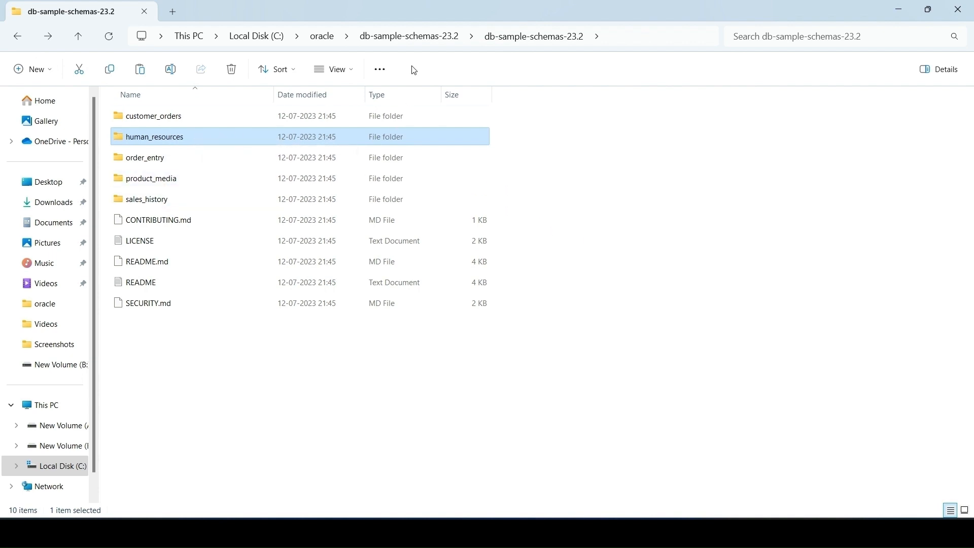
# Step: Paste the human_resources folder into C:\oracle\oracle_installation\dbhomeXE\demo\schema
pyautogui.click(321, 41)
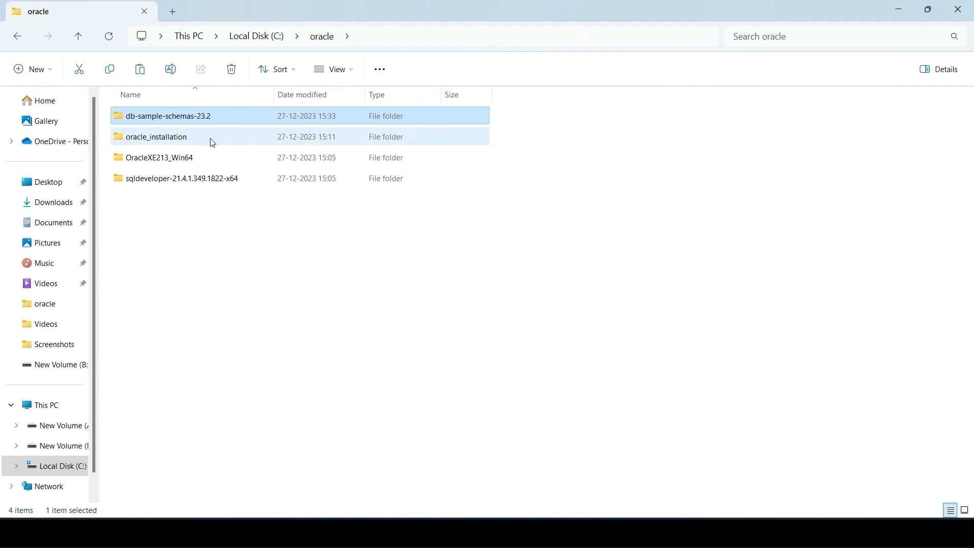
pyautogui.click(213, 142)
pyautogui.doubleClick(213, 143)
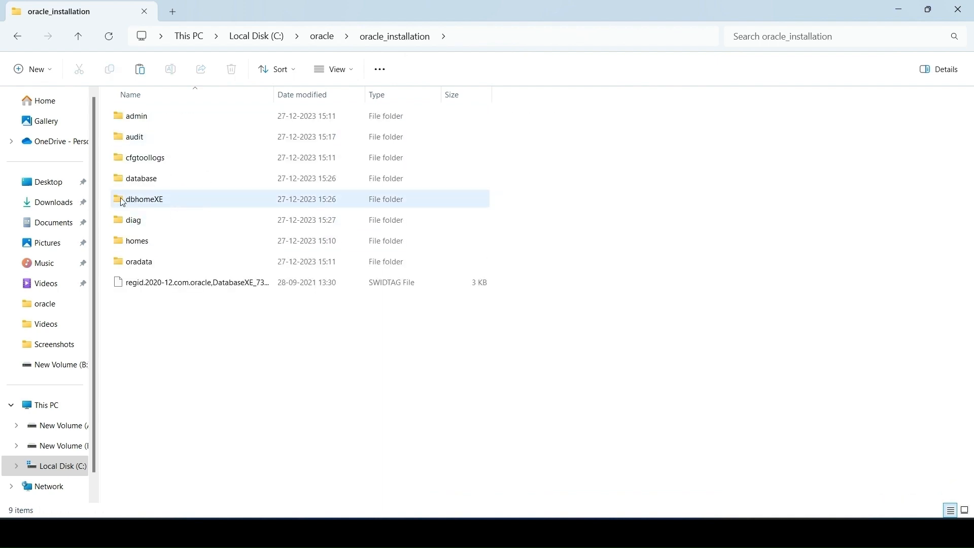
pyautogui.doubleClick(157, 202)
pyautogui.scroll(-1, 188, 284)
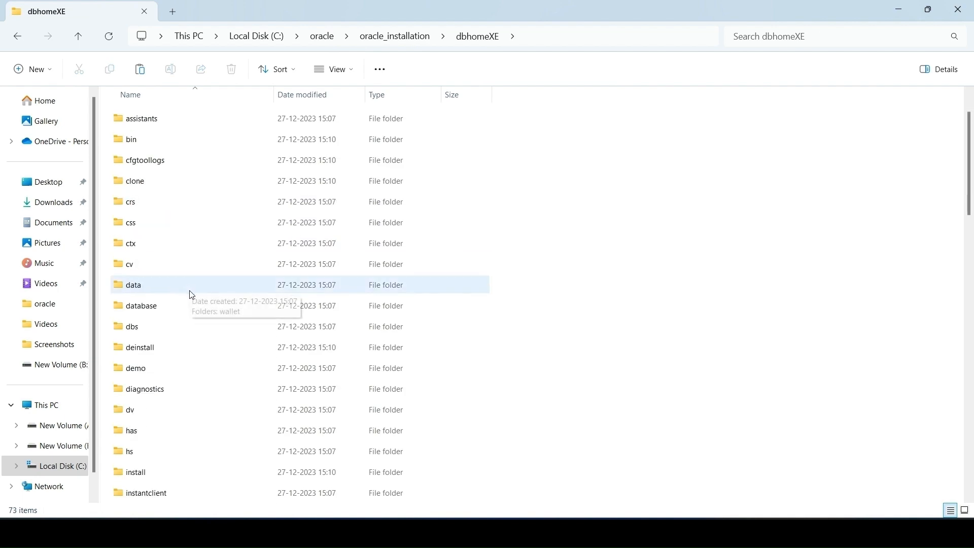
pyautogui.click(174, 374)
pyautogui.doubleClick(173, 374)
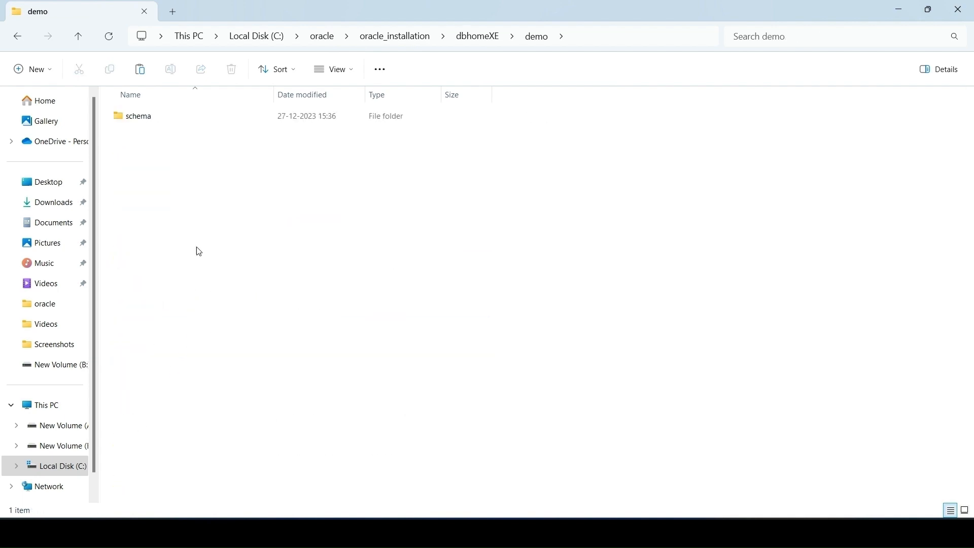
pyautogui.doubleClick(153, 124)
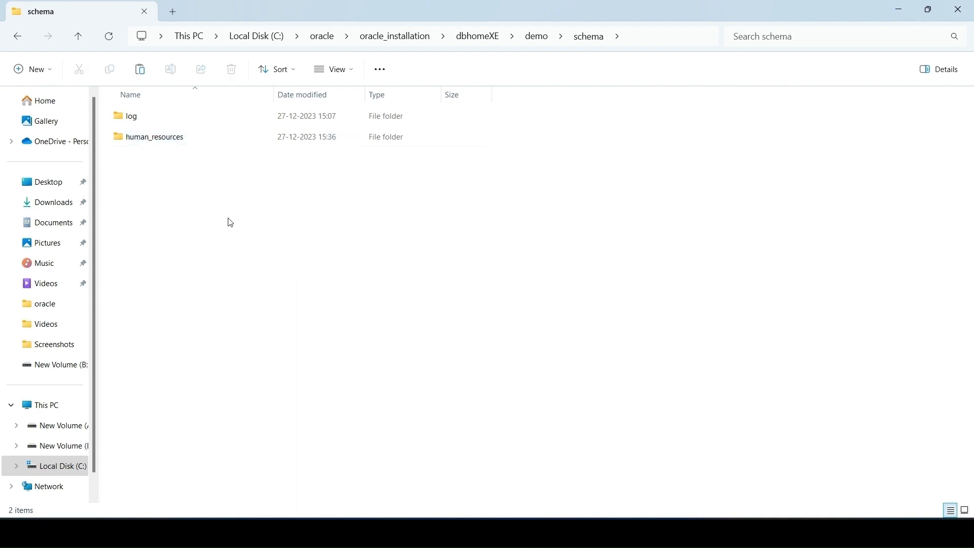
# Step: Open the pasted human_resources folder in demo\schema, copy its full path, and locate the hr_install.sql script
pyautogui.doubleClick(171, 146)
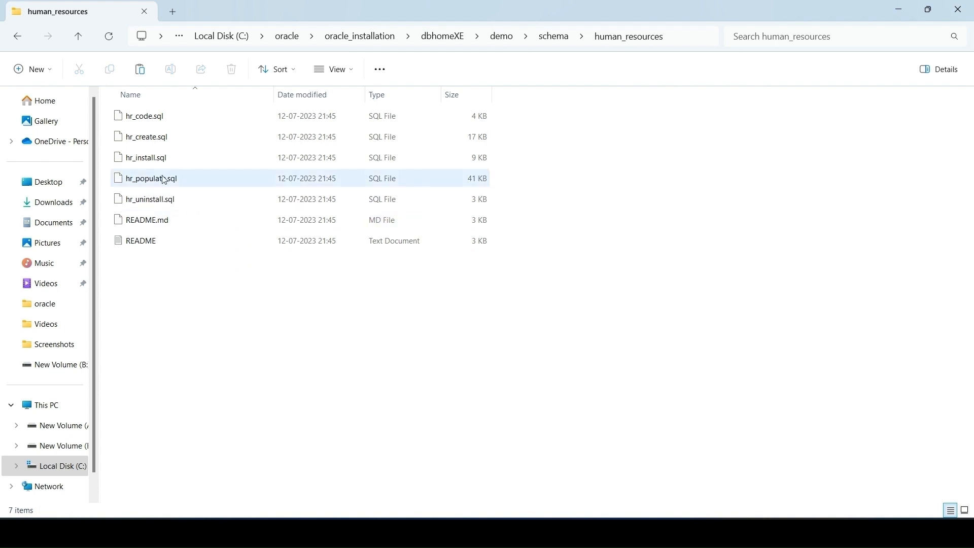
pyautogui.click(674, 43)
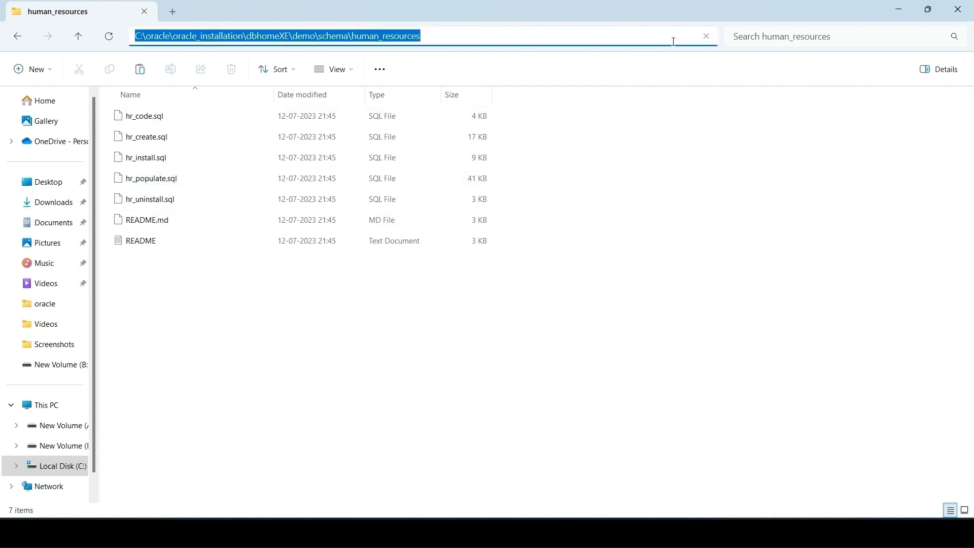
pyautogui.hotkey('ctrl', 'c')
pyautogui.click(354, 302)
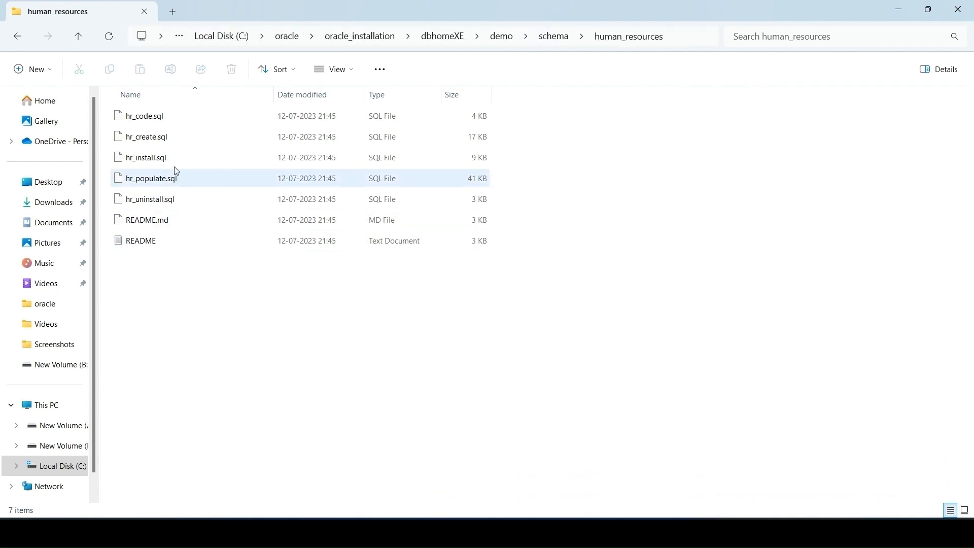
pyautogui.click(159, 160)
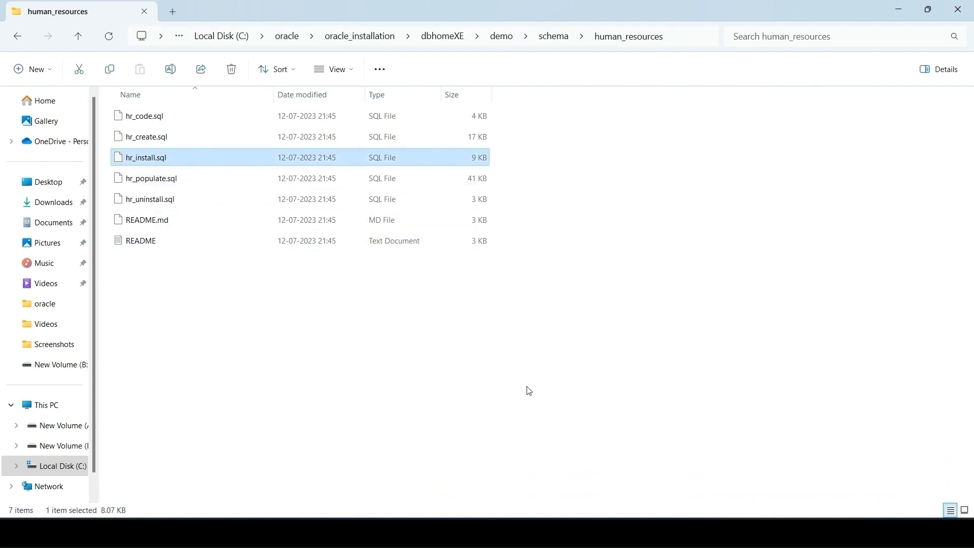
# Step: Switch to SQL Developer and enter @ followed by the copied human_resources path and a trailing backslash in the system worksheet
pyautogui.click(615, 532)
pyautogui.click(267, 100)
pyautogui.write('@')
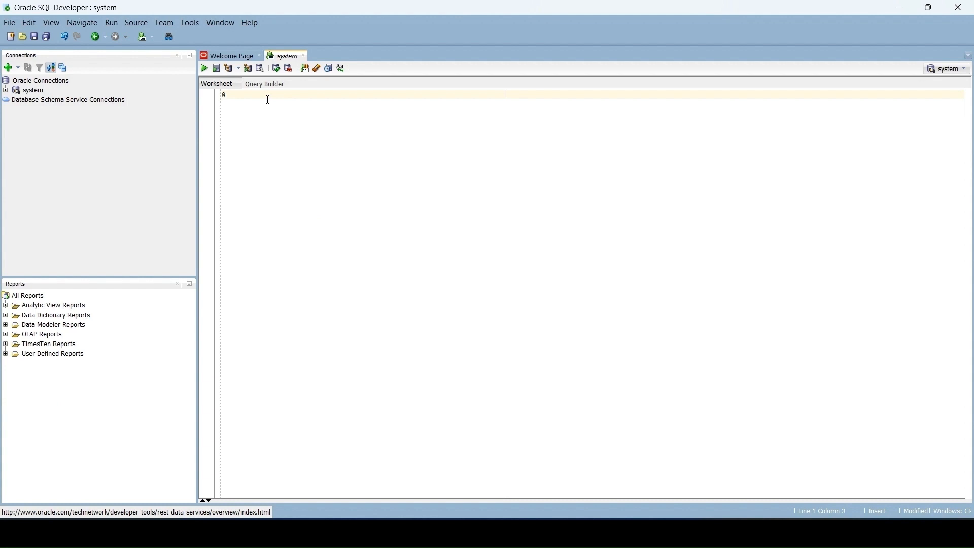
pyautogui.hotkey('ctrl', 'v')
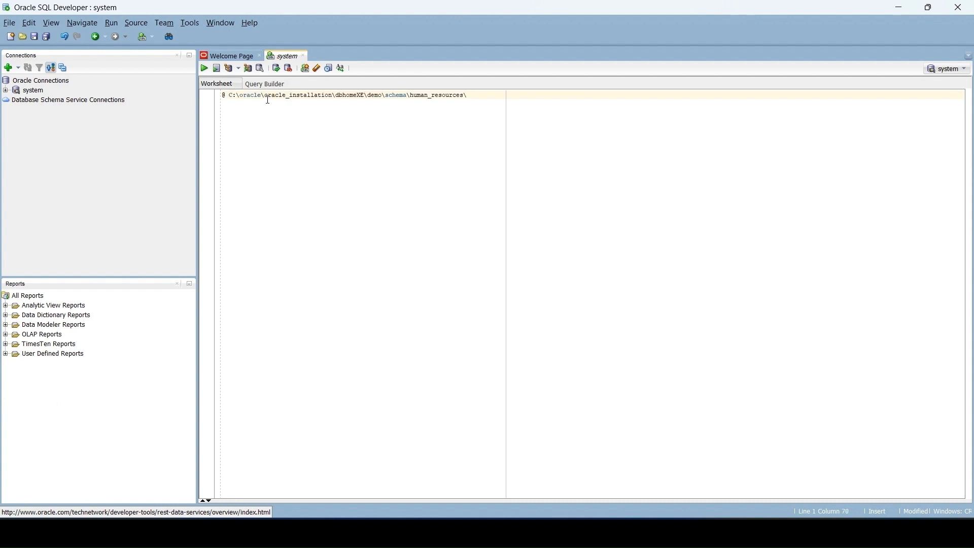
# Step: Copy the file name hr_install.sql from the human_resources folder, append it to the path in the system worksheet, and run the script
pyautogui.click(531, 533)
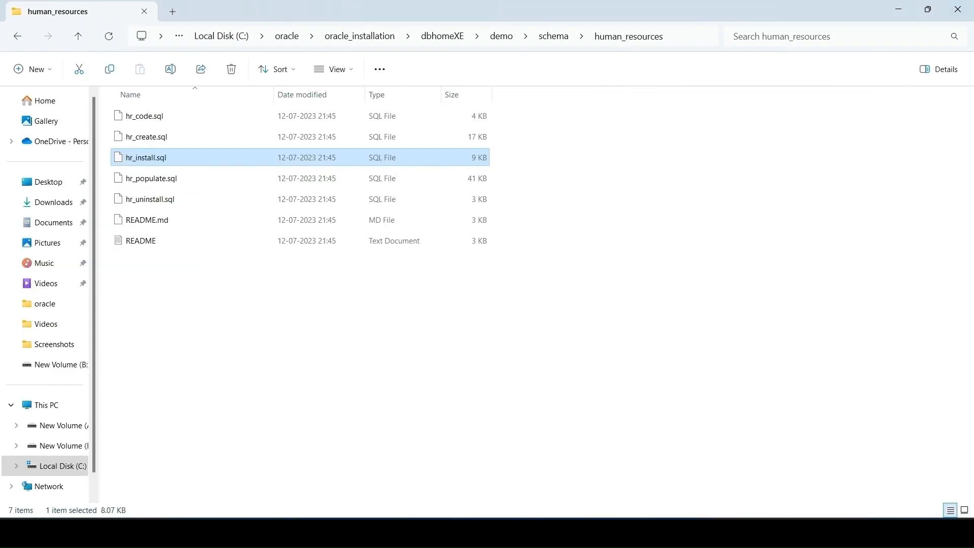
pyautogui.rightClick(194, 162)
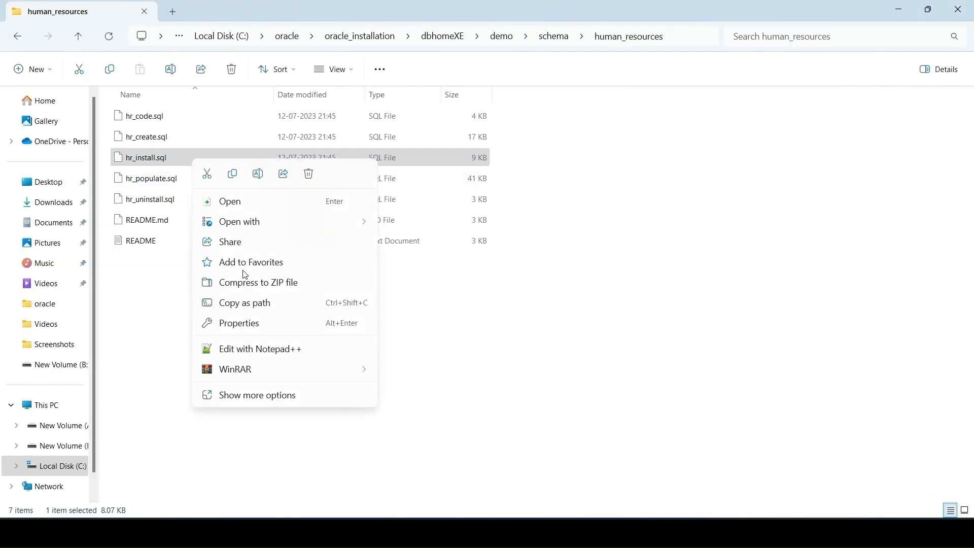
pyautogui.click(258, 398)
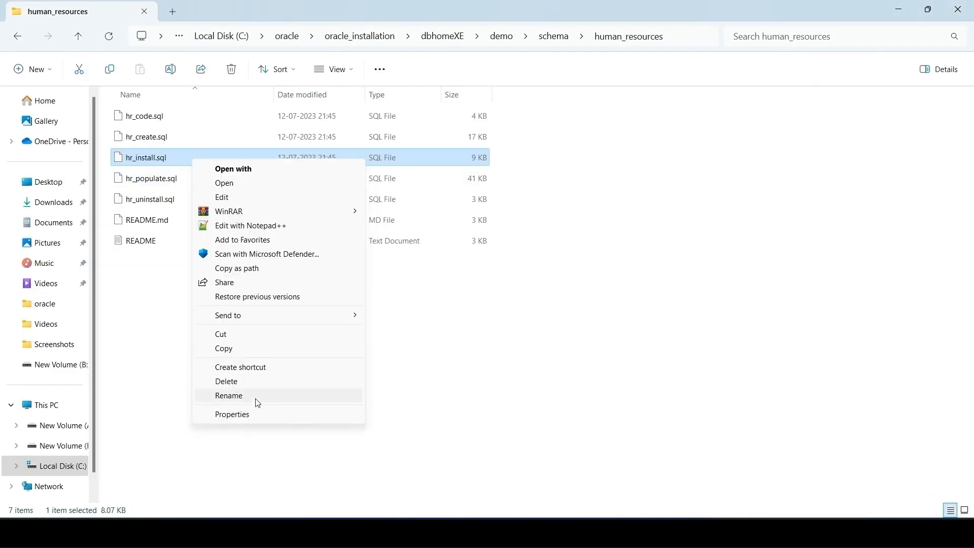
pyautogui.click(249, 397)
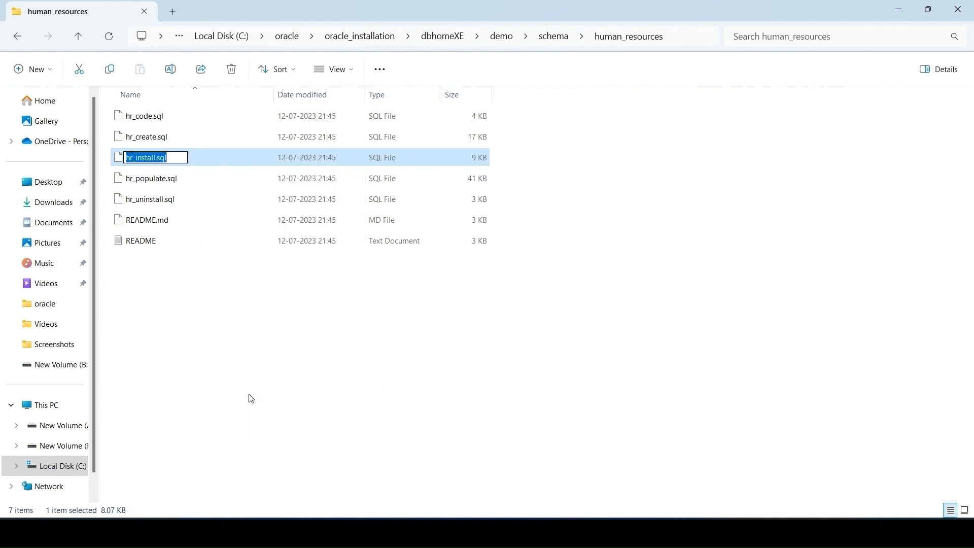
pyautogui.click(281, 388)
pyautogui.click(529, 532)
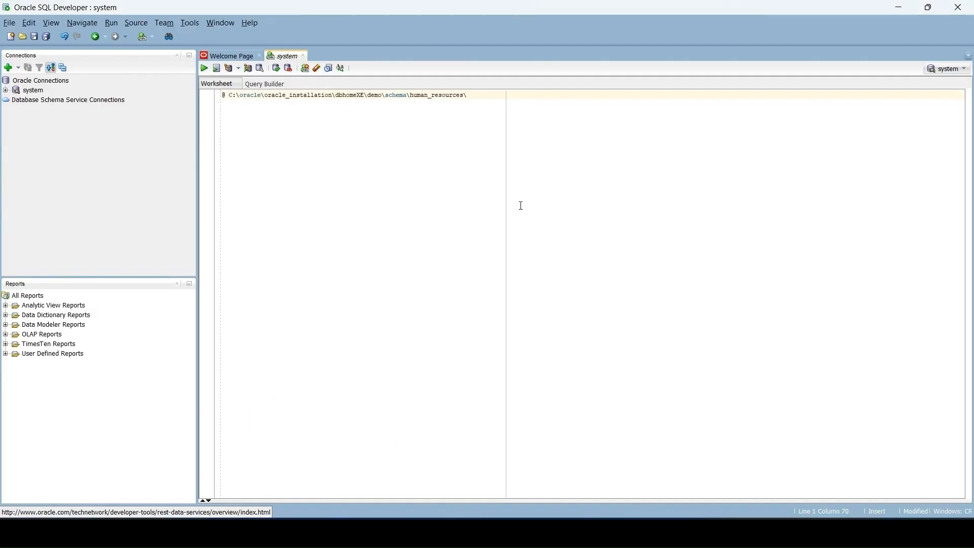
pyautogui.hotkey('ctrl', 'v')
pyautogui.press('F5')
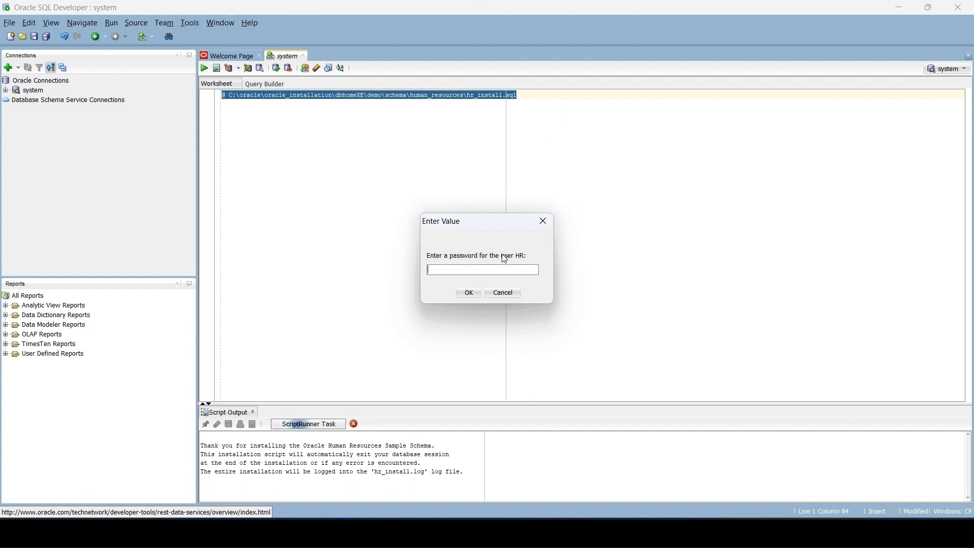
# Step: Answer the installation prompts with the HR user's password, the tablespace USERS, and yes for overwriting an existing schema
pyautogui.write('h')
pyautogui.click(470, 293)
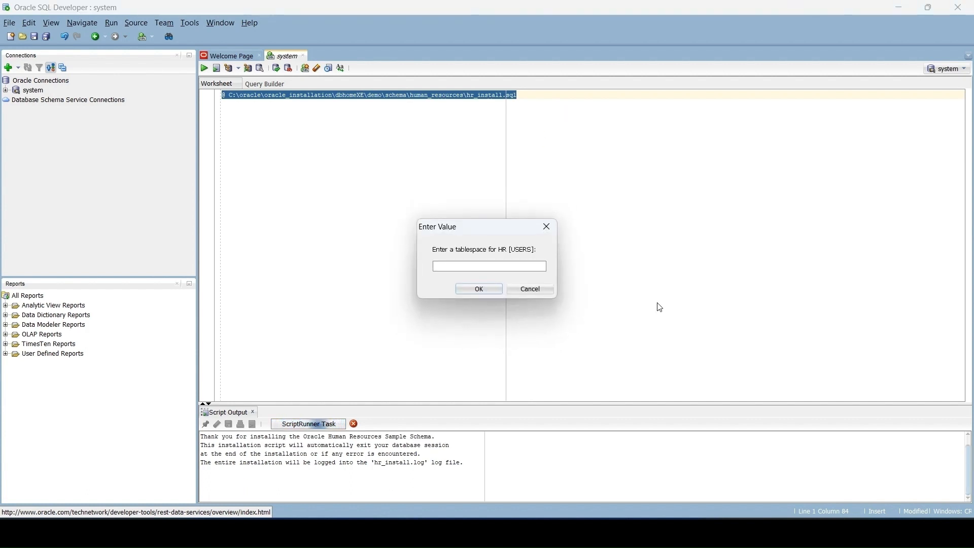
pyautogui.write('USERS')
pyautogui.click(482, 291)
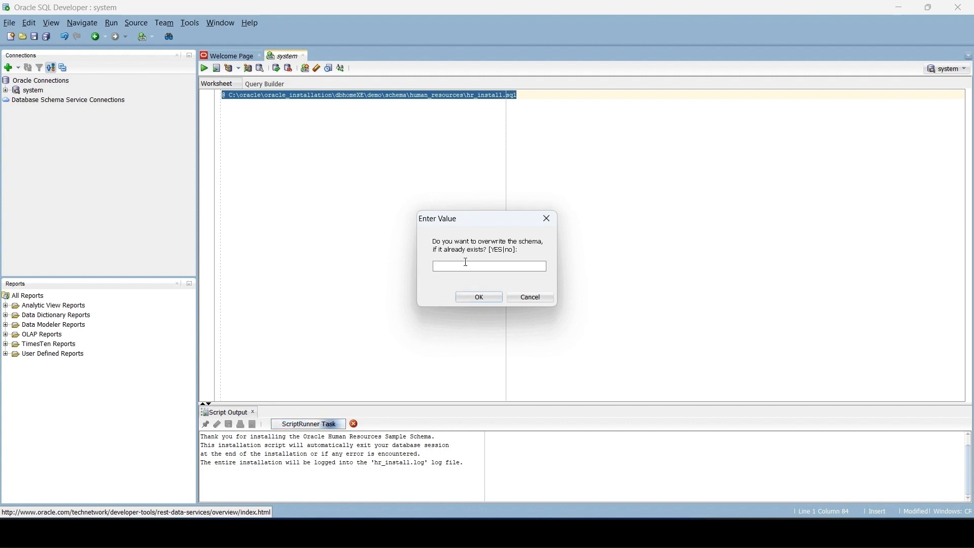
pyautogui.write('yes')
pyautogui.press('Return')
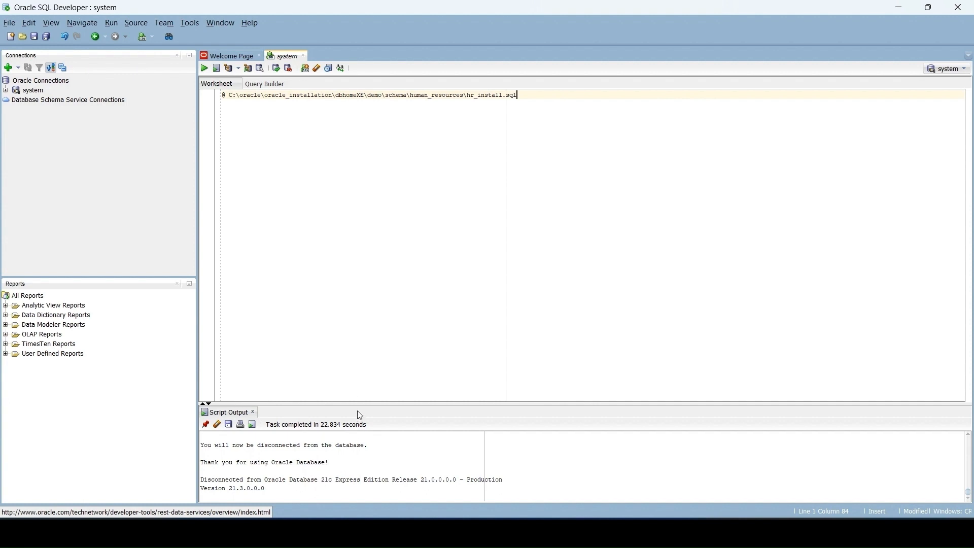
# Step: Enlarge the script output area and review the HR schema installation log and its verification table
pyautogui.moveTo(350, 404); pyautogui.dragTo(359, 307)
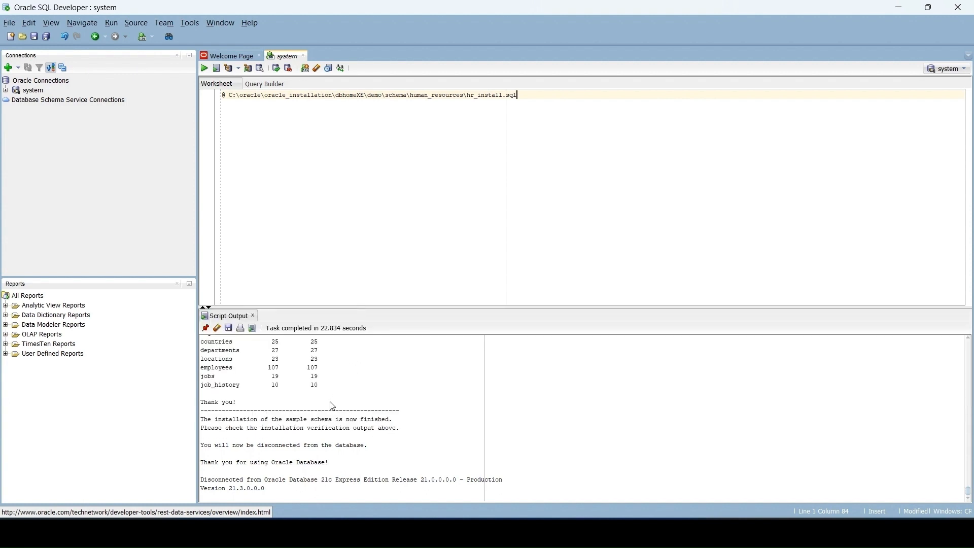
pyautogui.scroll(3, 329, 415)
pyautogui.scroll(4, 250, 447)
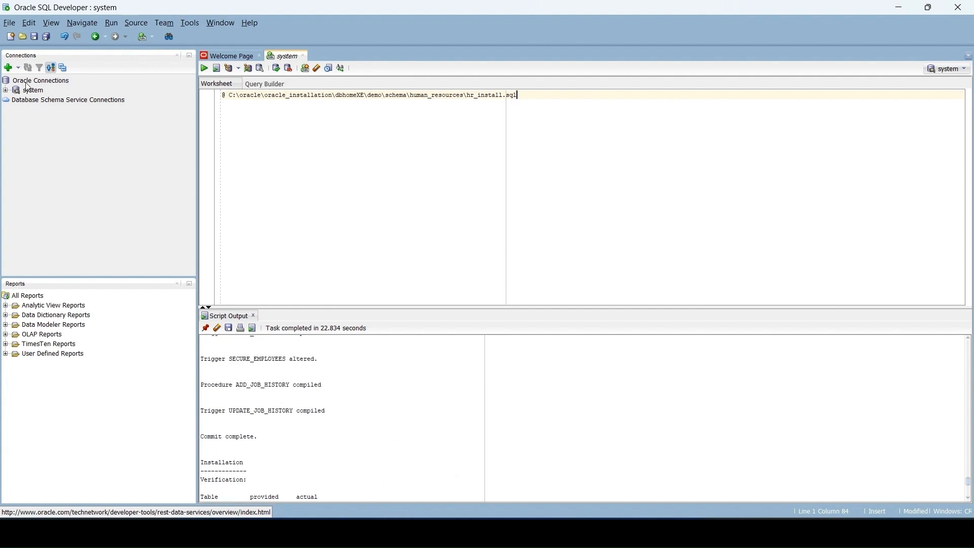
# Step: Create a database connection named hr with username hr and its account password, identified by service name instead of SID
pyautogui.click(8, 67)
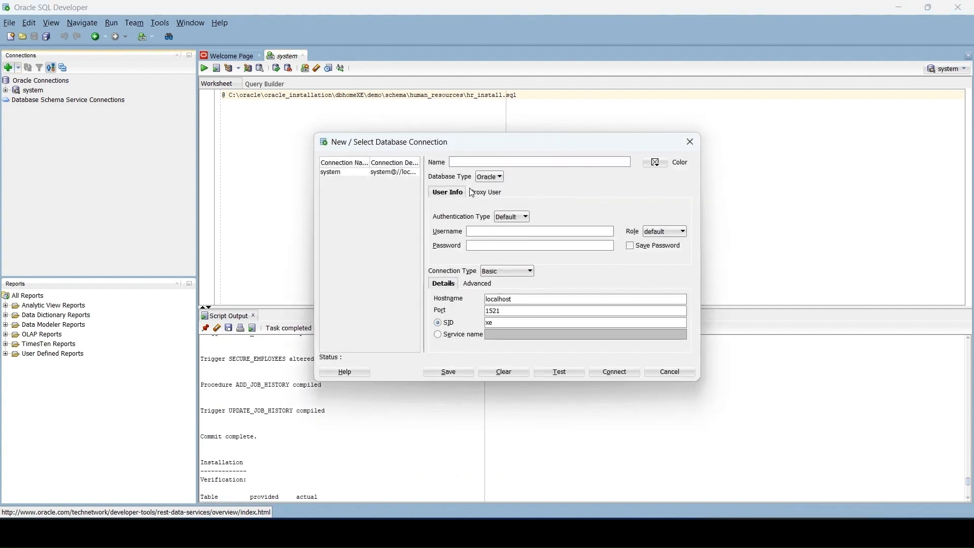
pyautogui.click(483, 233)
pyautogui.click(436, 333)
pyautogui.click(509, 336)
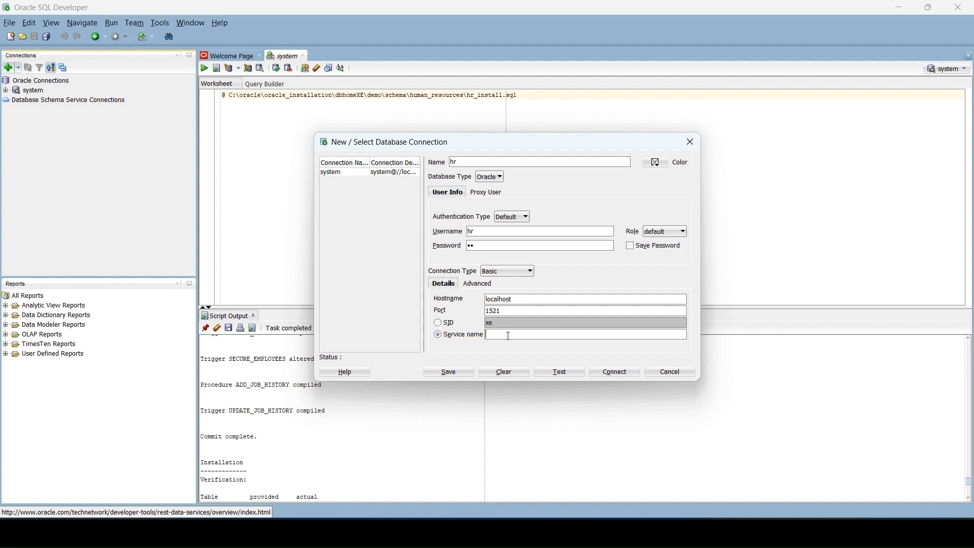
# Step: Look up the pluggable database name in oracle_xe.png, enter XEPDB1 as the service name, then test and connect the hr connection
pyautogui.click(669, 532)
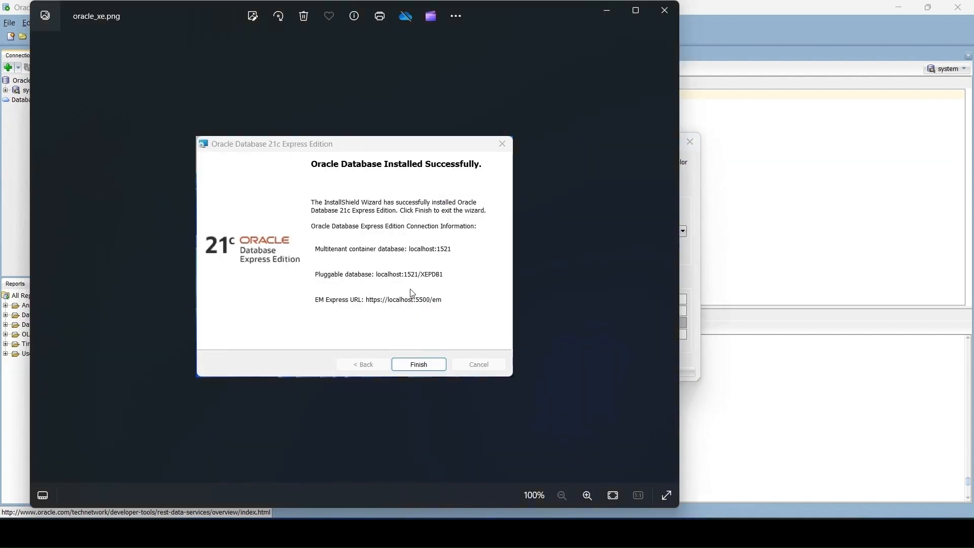
pyautogui.click(609, 13)
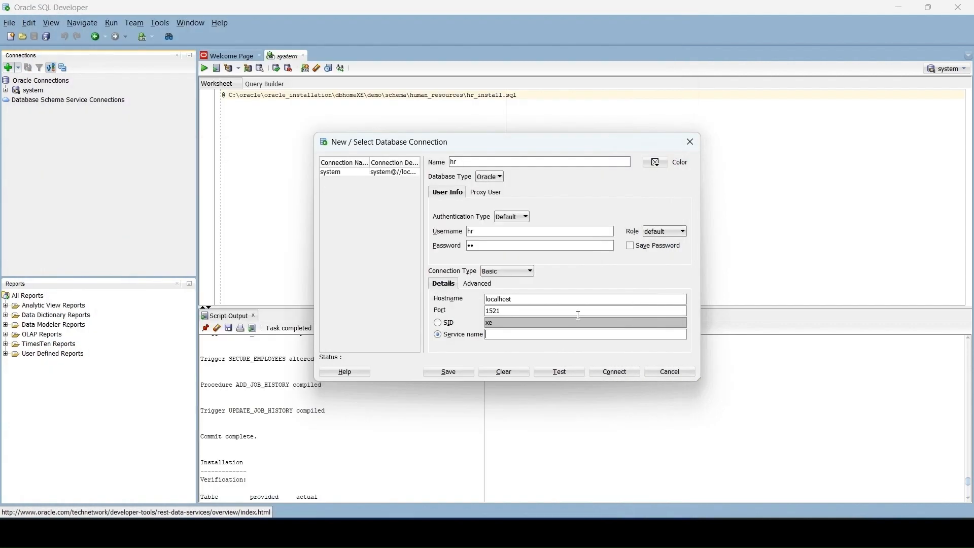
pyautogui.write('XEPDB1')
pyautogui.click(560, 372)
pyautogui.click(621, 372)
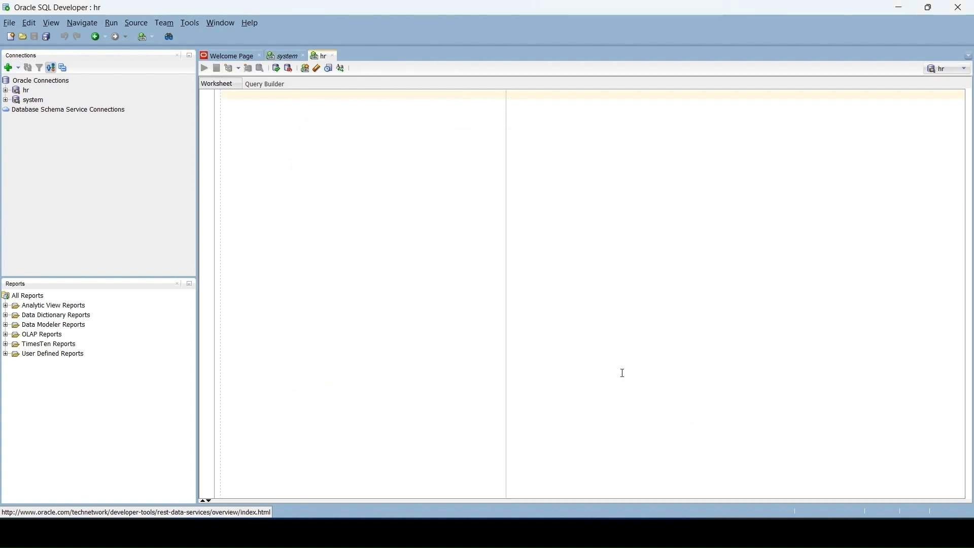
# Step: Run the query "select * from tab;" in the hr worksheet to list the schema's tables
pyautogui.click(26, 91)
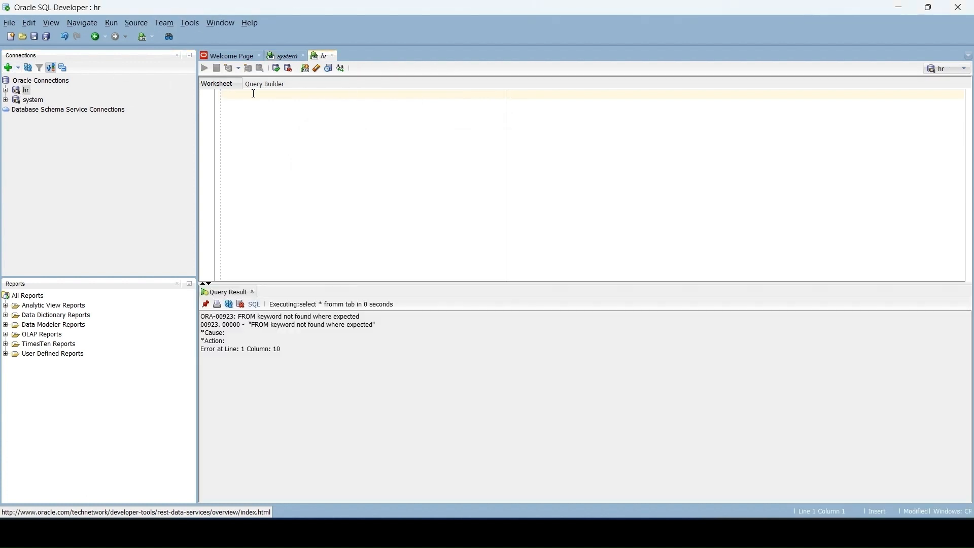
pyautogui.write('select * from tab;')
pyautogui.hotkey('ctrl', 'Return')
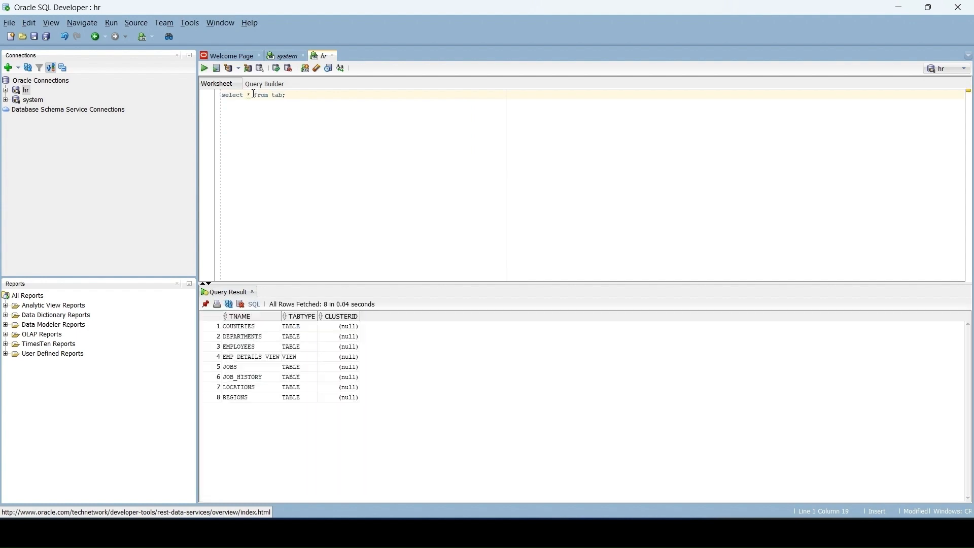